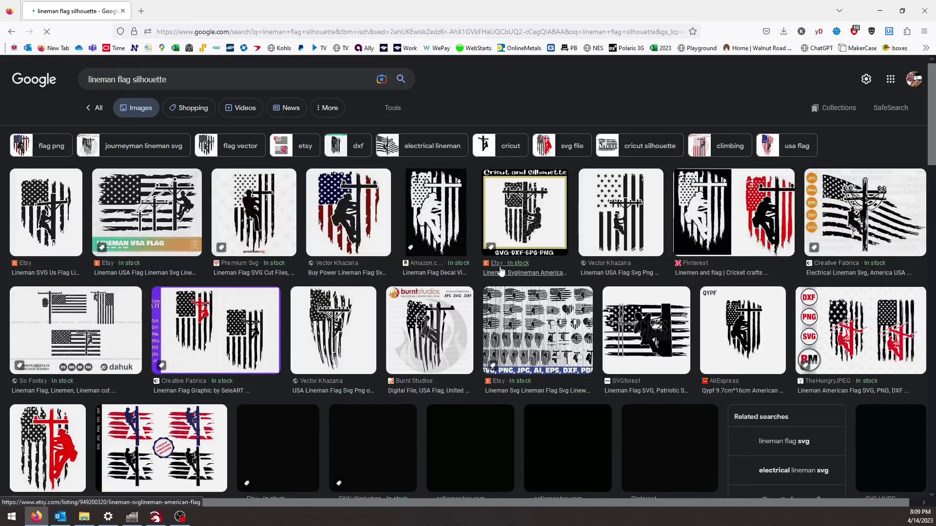
# - Save the AJD Designs Lineman Tribute Sign image to the Desktop as LinemanFlag2.webp
pyautogui.scroll(-4, 469, 296)
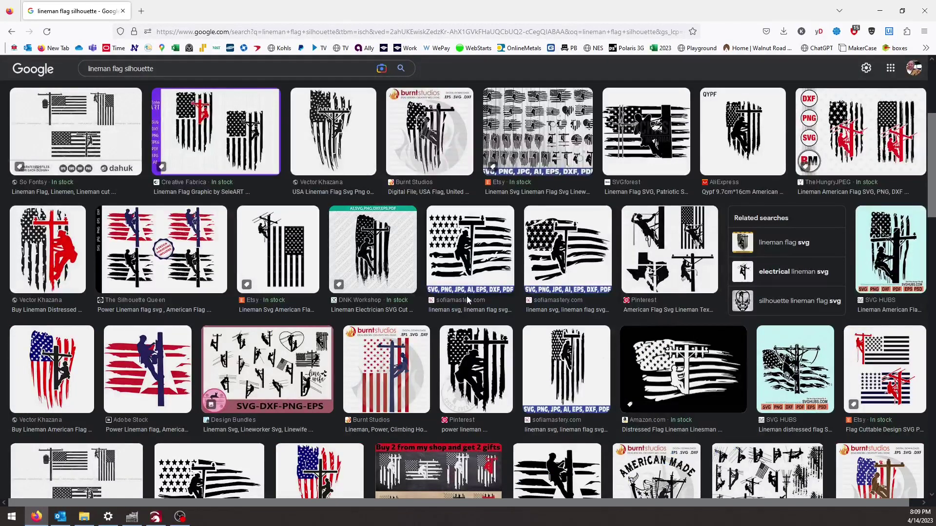
pyautogui.scroll(-12, 176, 363)
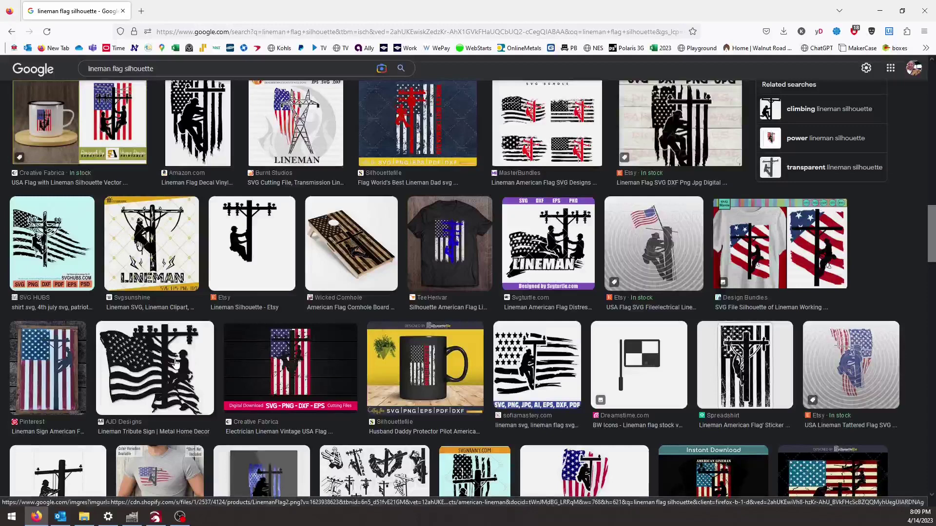
pyautogui.click(176, 363)
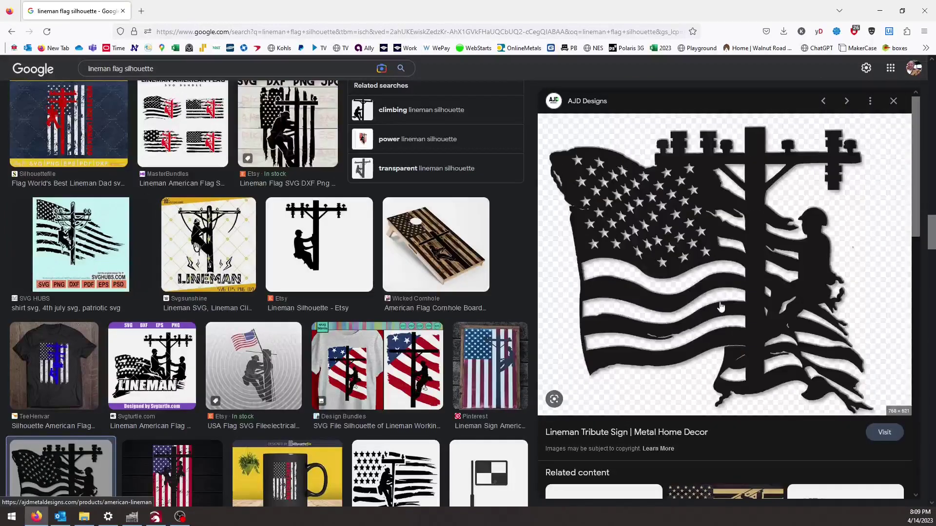
pyautogui.rightClick(661, 209)
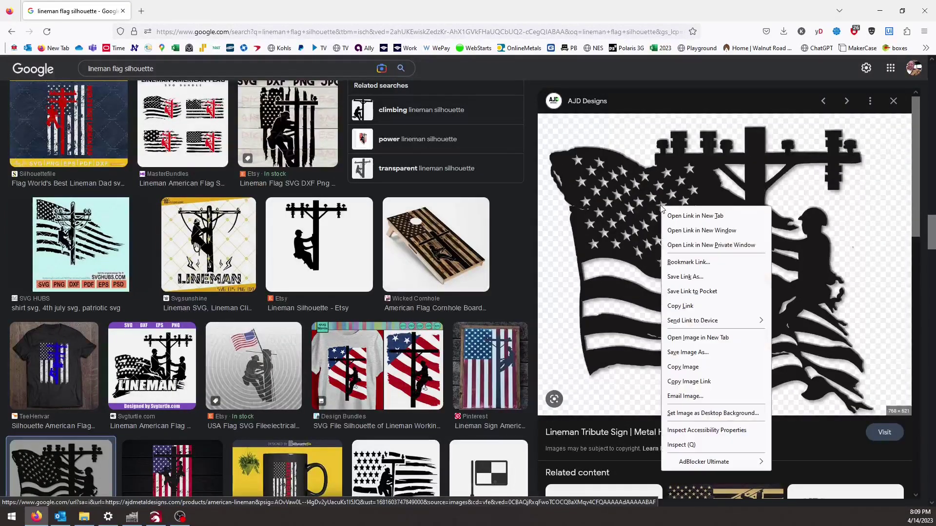
pyautogui.click(681, 354)
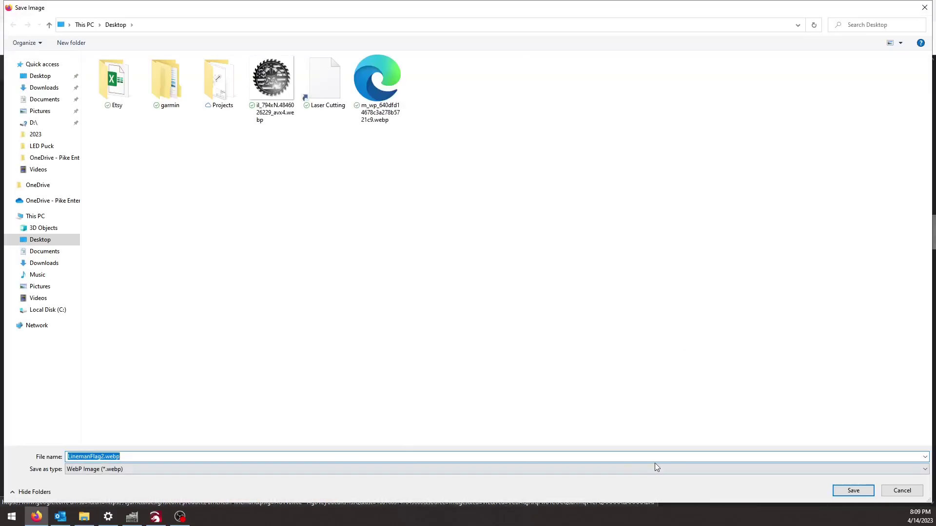
pyautogui.click(853, 491)
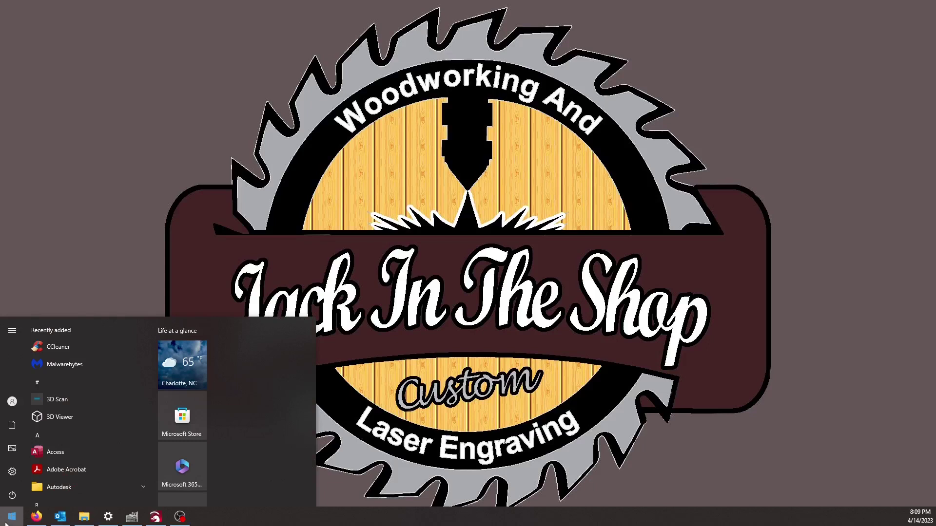
# - Open the webp in GIMP and export it to the Desktop as LinemanFlag2.jpg at quality 90
pyautogui.write('gin')
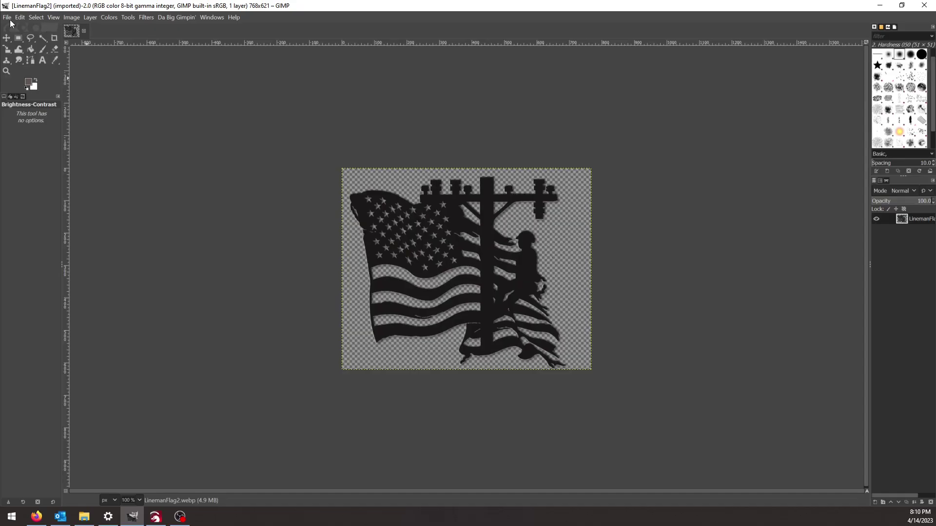
pyautogui.click(7, 17)
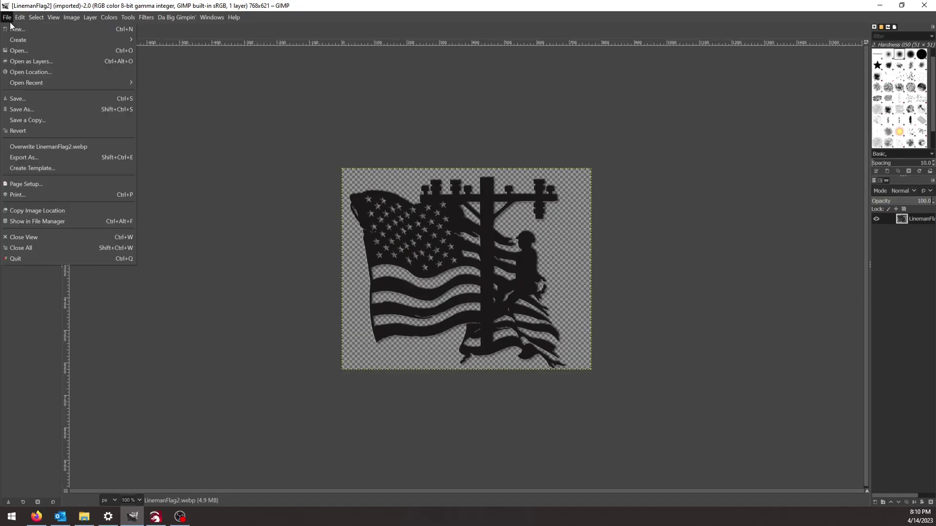
pyautogui.click(36, 151)
pyautogui.click(154, 28)
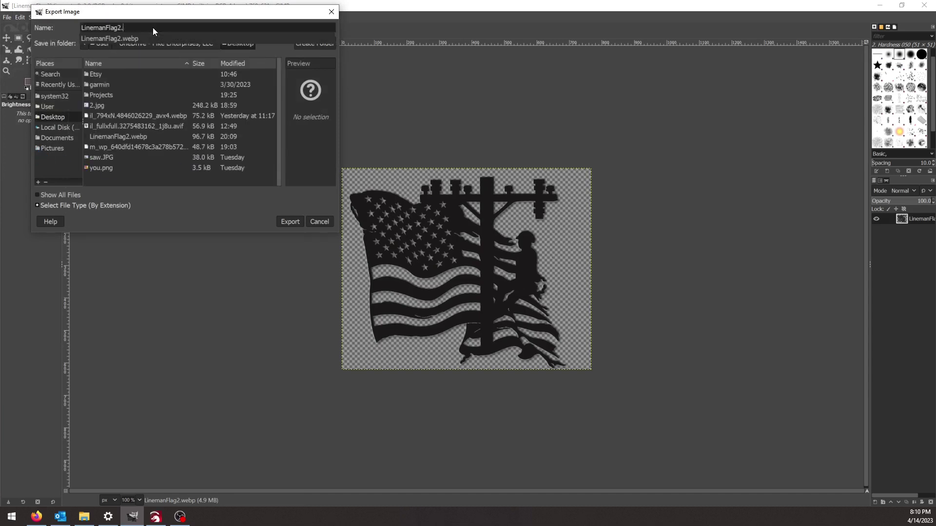
pyautogui.write('jpg')
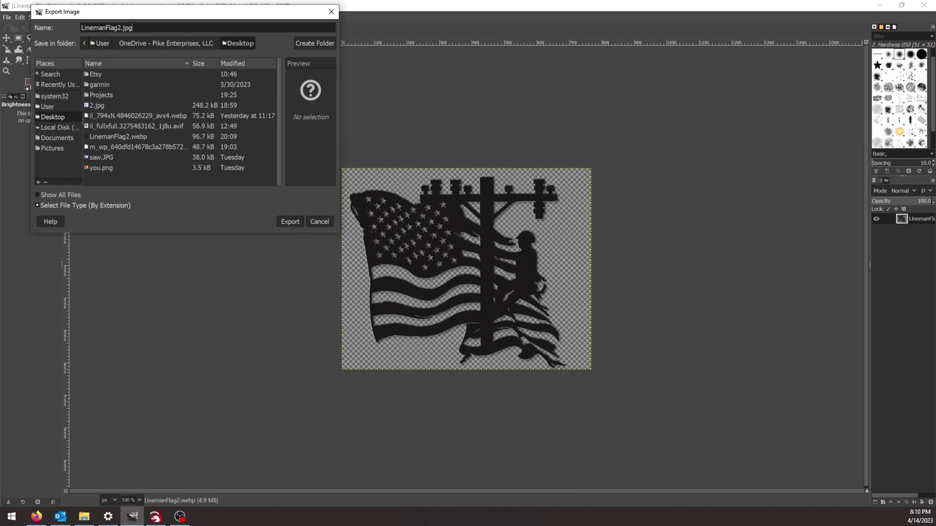
pyautogui.click(297, 223)
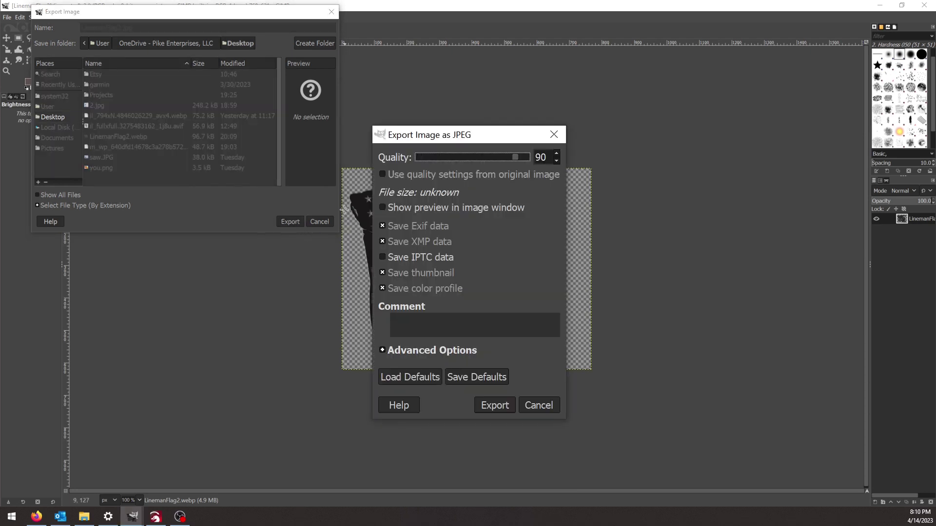
pyautogui.click(494, 407)
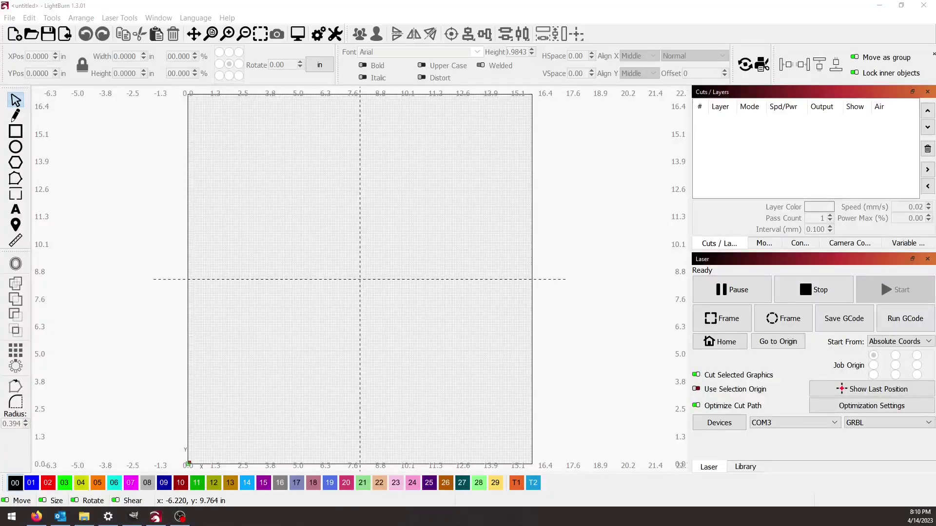
# - Import LinemanFlag2.jpg, trace it, and move the traced outline beside the image
pyautogui.moveTo(93, 223); pyautogui.dragTo(355, 241)
pyautogui.scroll(-1, 838, 422)
pyautogui.rightClick(367, 267)
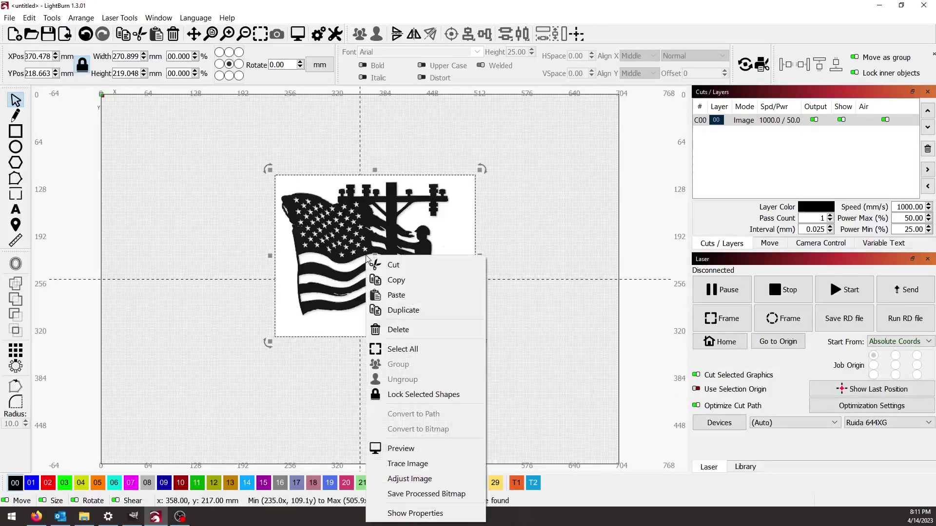
pyautogui.click(424, 463)
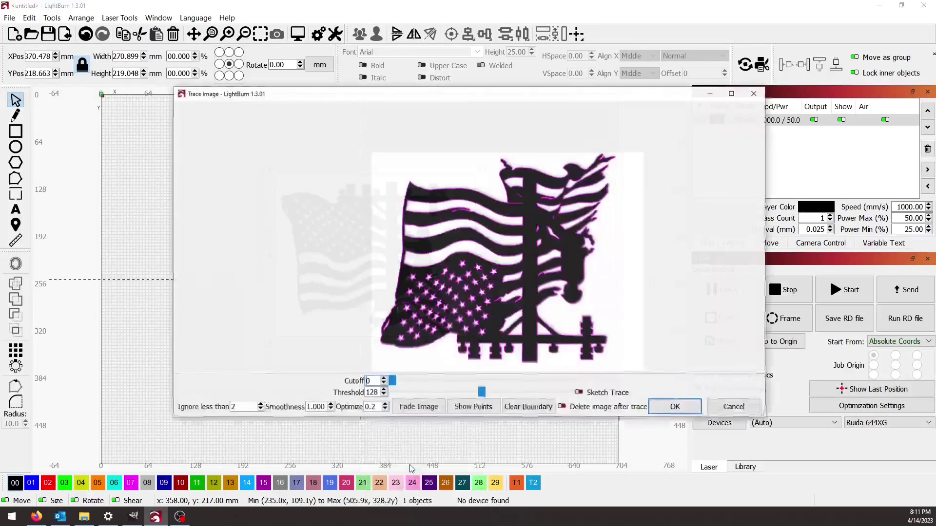
pyautogui.click(676, 407)
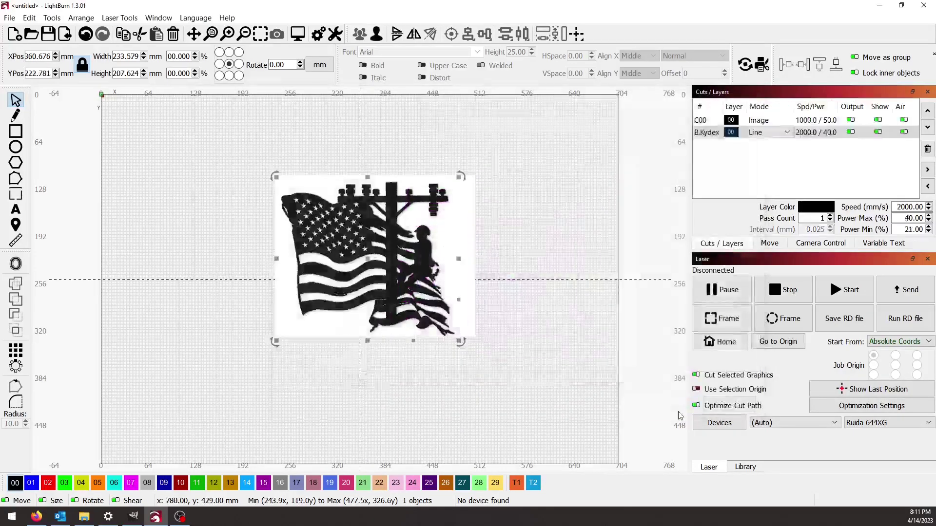
pyautogui.scroll(-2, 73, 304)
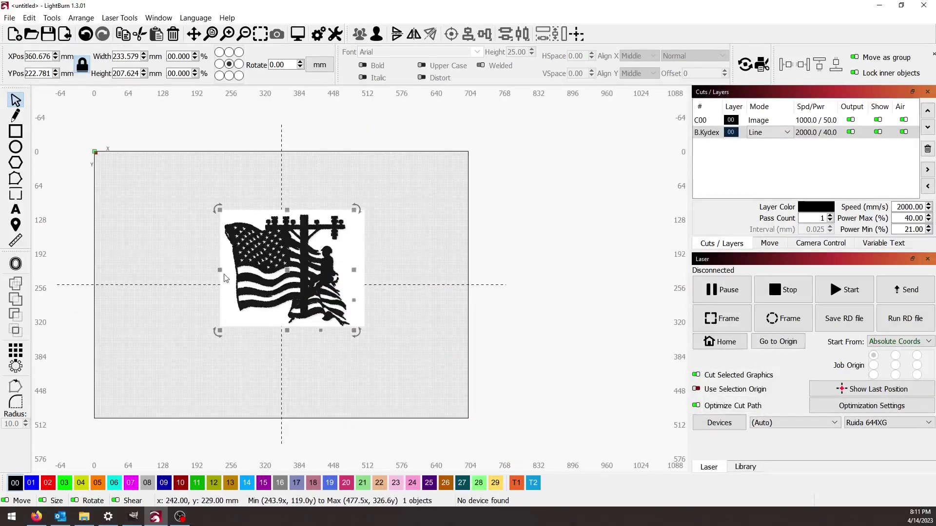
pyautogui.moveTo(287, 269); pyautogui.dragTo(490, 260)
# - Delete the original flag image and move the traced outline back onto the bed
pyautogui.click(335, 279)
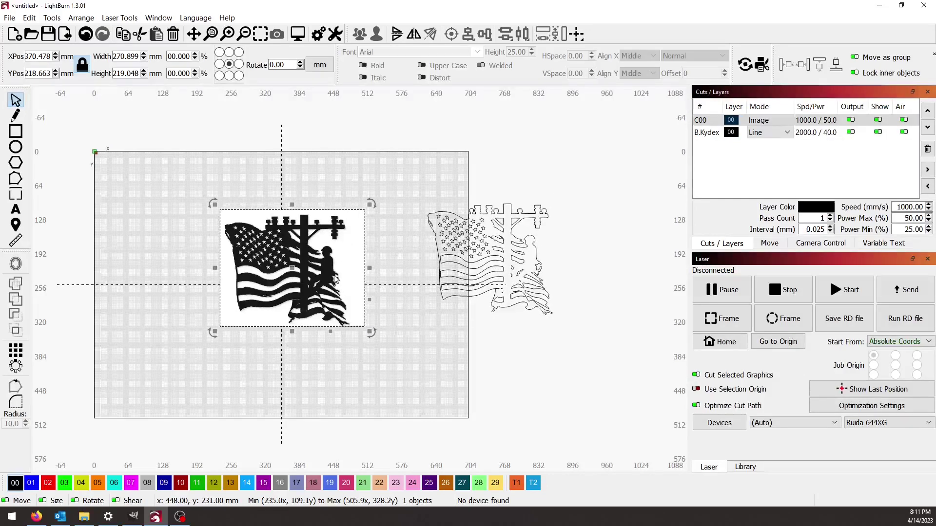
pyautogui.press('Delete')
pyautogui.moveTo(348, 119); pyautogui.dragTo(638, 434)
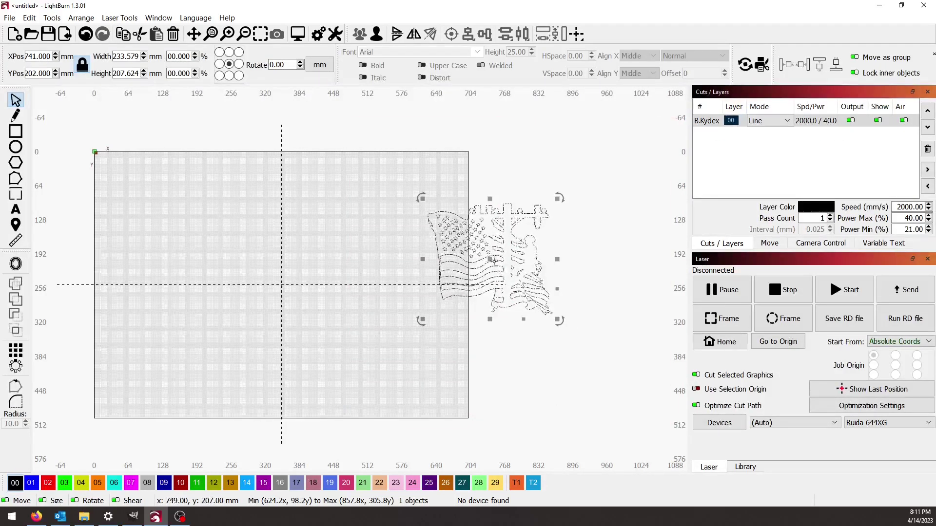
pyautogui.moveTo(500, 270)
pyautogui.mouseDown()
pyautogui.moveTo(248, 278)
pyautogui.moveTo(276, 278)
pyautogui.mouseUp()
pyautogui.scroll(5, 255, 274)
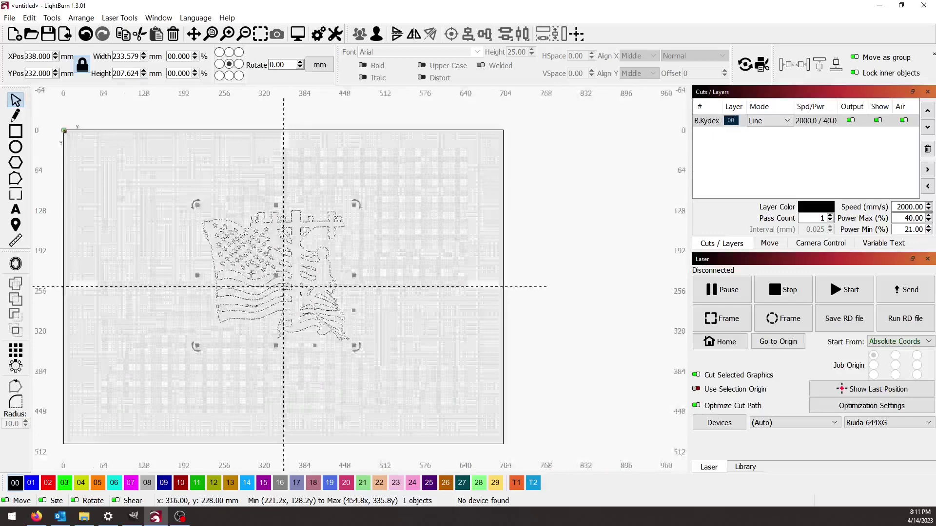
pyautogui.click(159, 259)
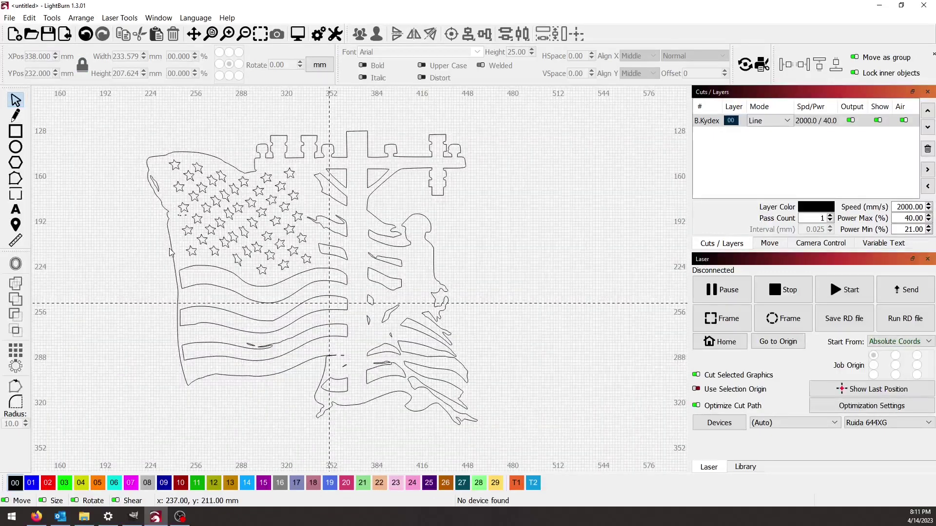
# - Ungroup the traced flag outline into separate shapes and select the outer outline
pyautogui.click(171, 249)
pyautogui.rightClick(172, 249)
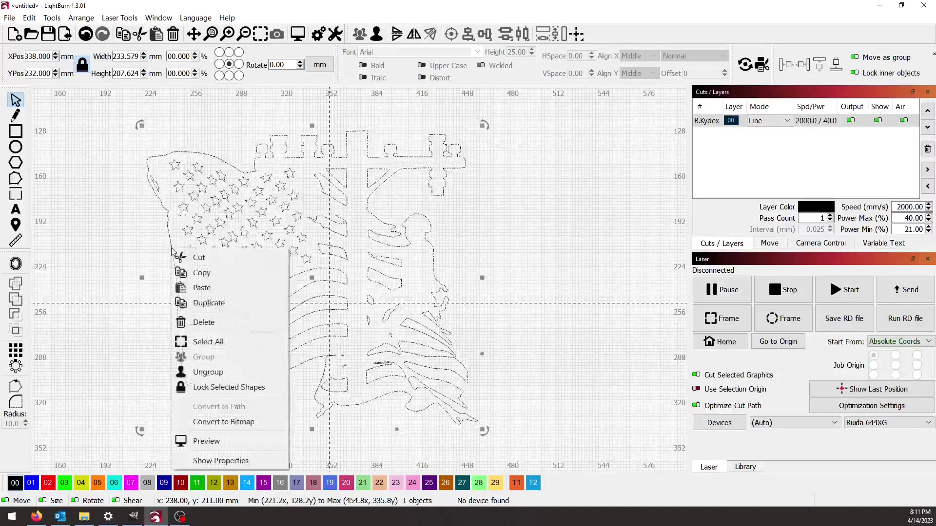
pyautogui.click(209, 379)
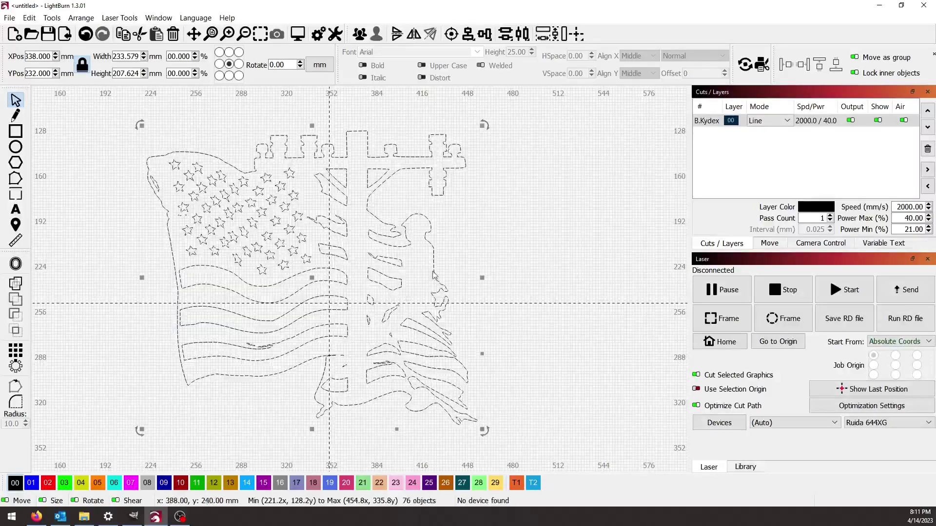
pyautogui.click(545, 263)
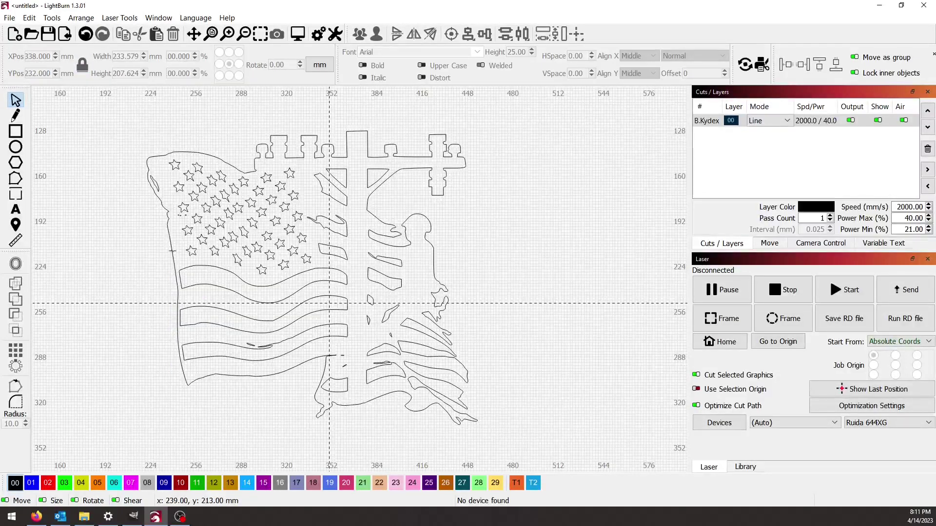
pyautogui.click(173, 251)
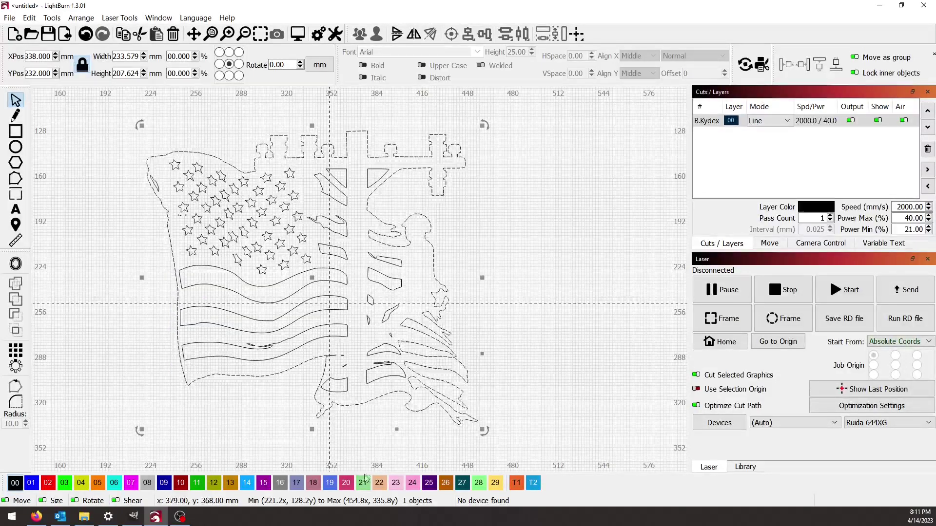
# - Offset the flag outward about 3 mm with rounded corners and select only the new outline
pyautogui.click(16, 264)
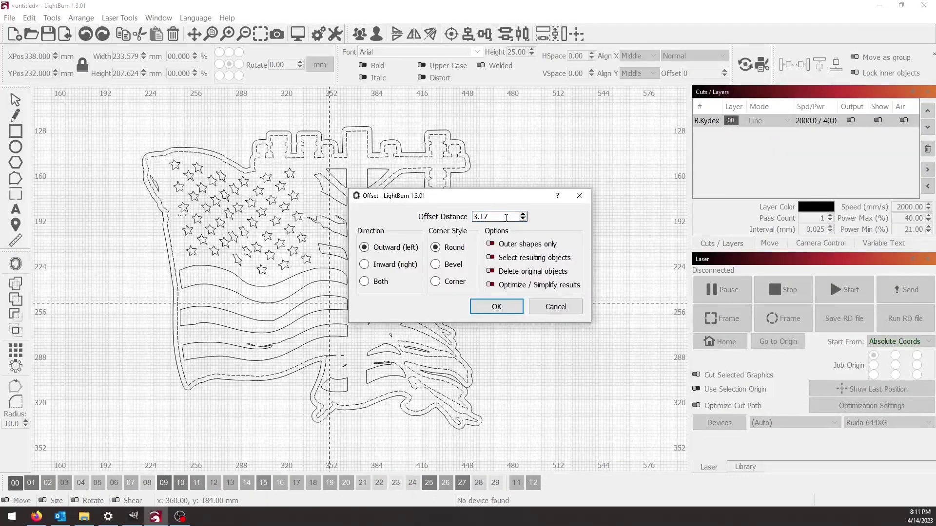
pyautogui.press('BackSpace')
pyautogui.press('BackSpace')
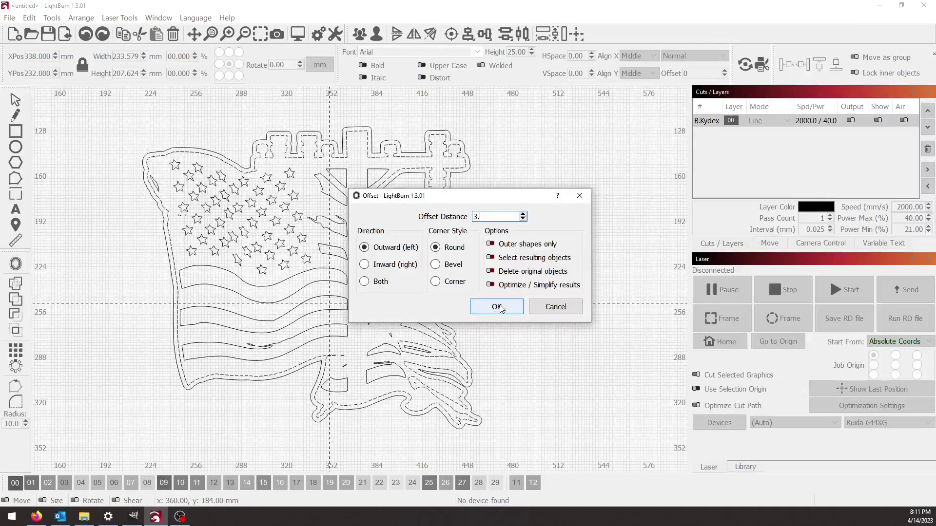
pyautogui.click(497, 307)
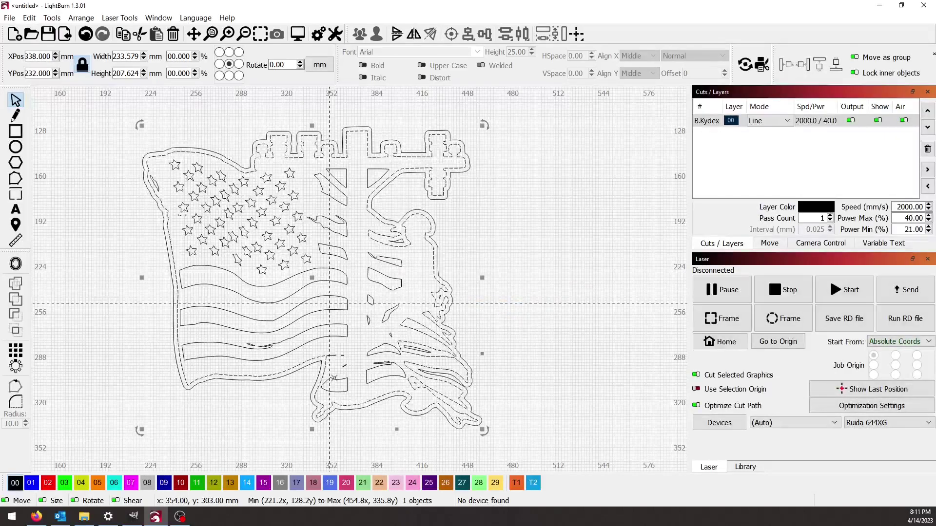
pyautogui.scroll(-3, 360, 204)
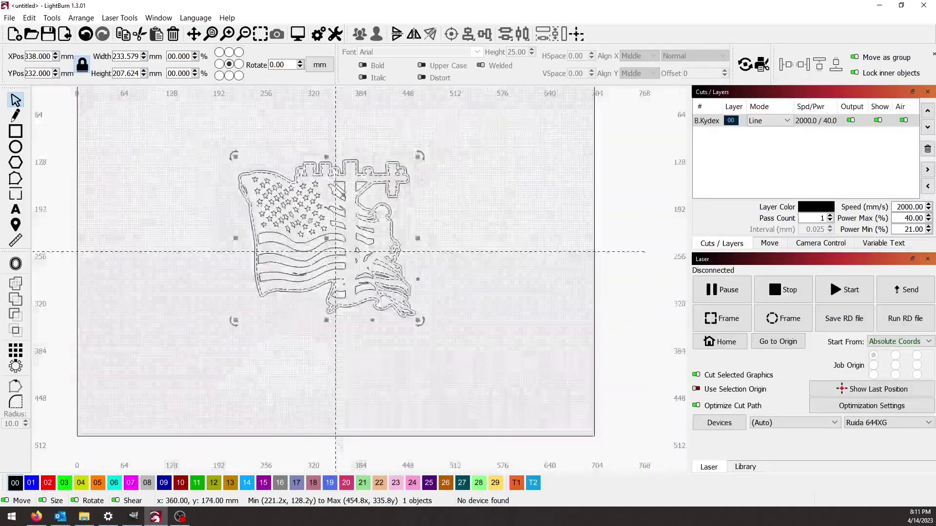
pyautogui.click(528, 198)
pyautogui.scroll(3, 253, 299)
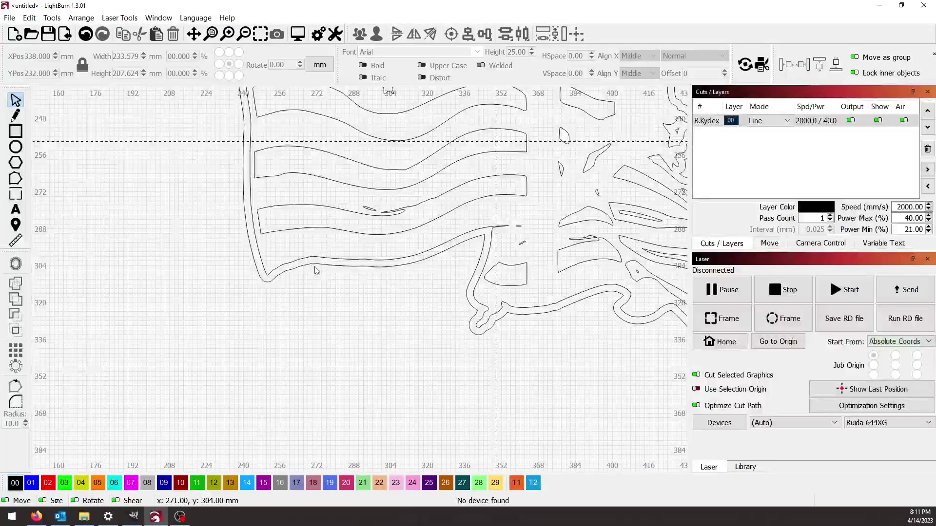
pyautogui.click(316, 262)
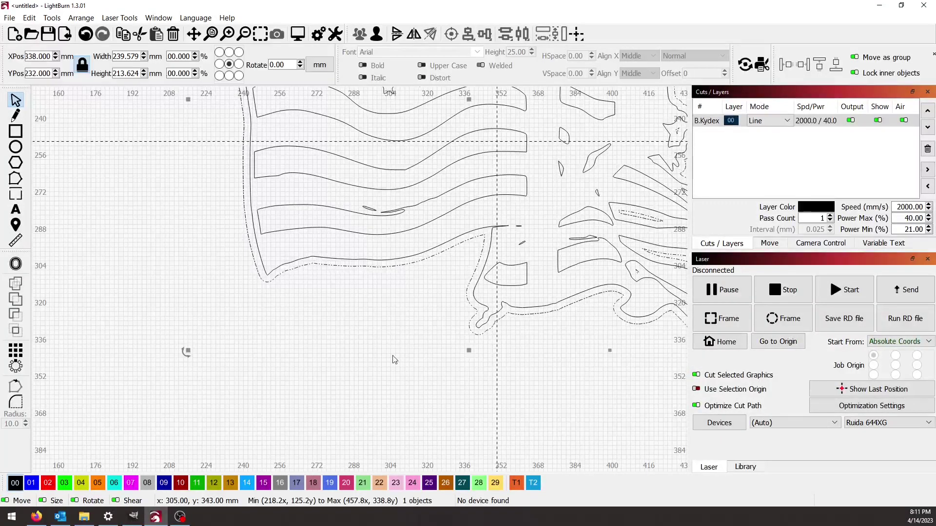
pyautogui.scroll(-3, 49, 314)
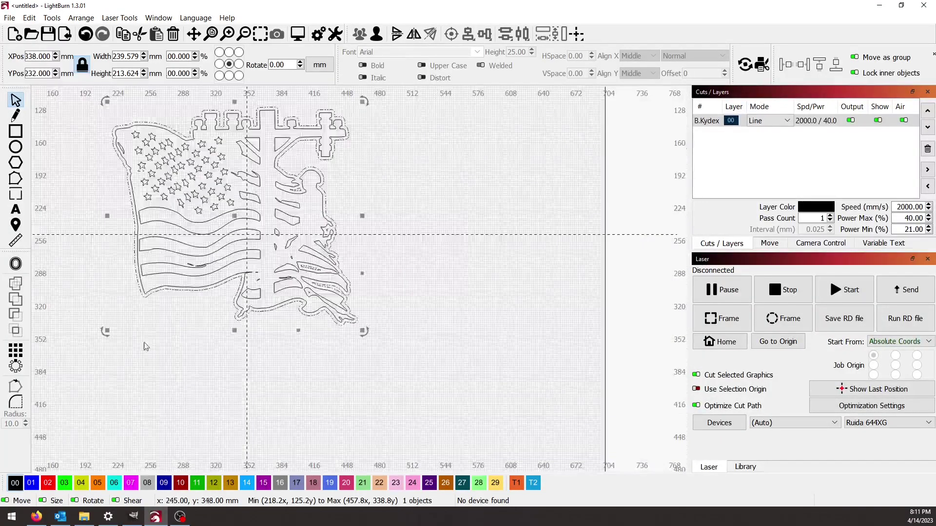
# - Put the offset outline on the red 02 cut layer C02
pyautogui.click(51, 482)
pyautogui.scroll(1, 406, 370)
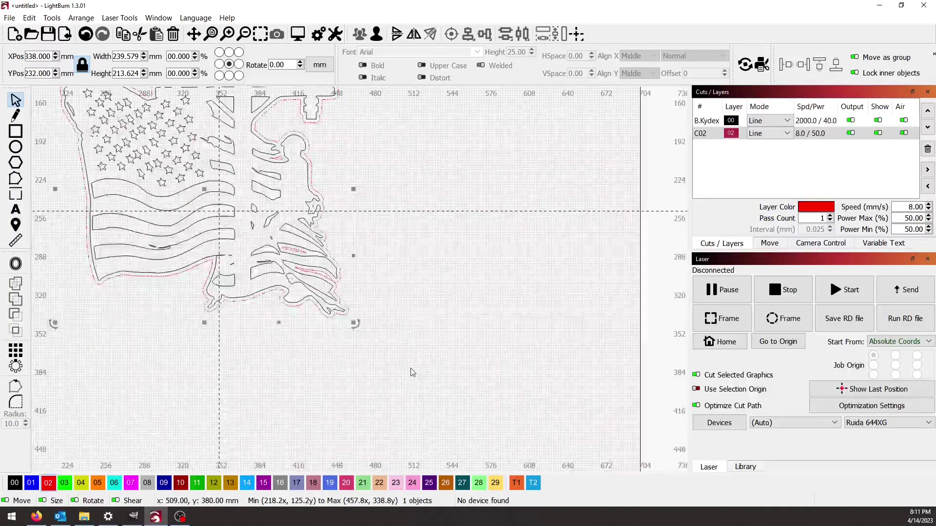
pyautogui.scroll(-2, 410, 368)
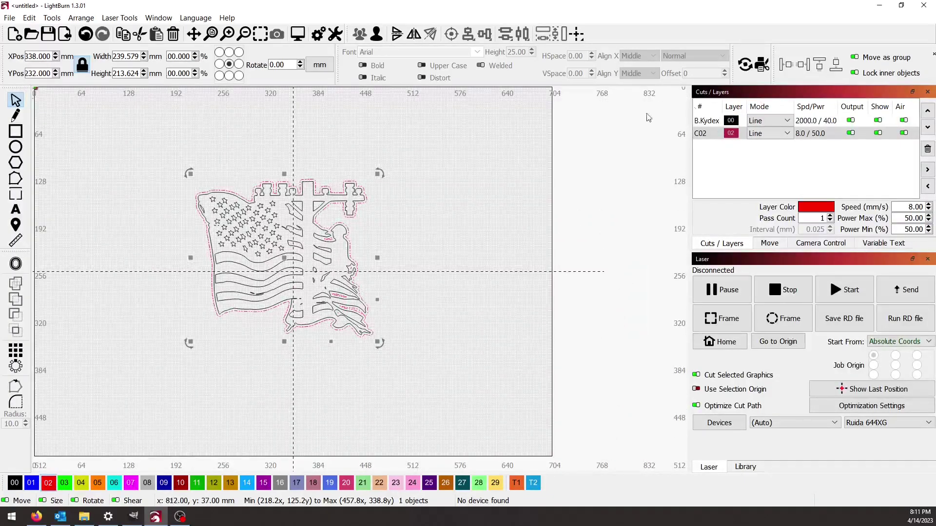
# - Set the B.Kydex design layer to Fill, briefly disabling and hiding the C02 layer meanwhile
pyautogui.click(851, 133)
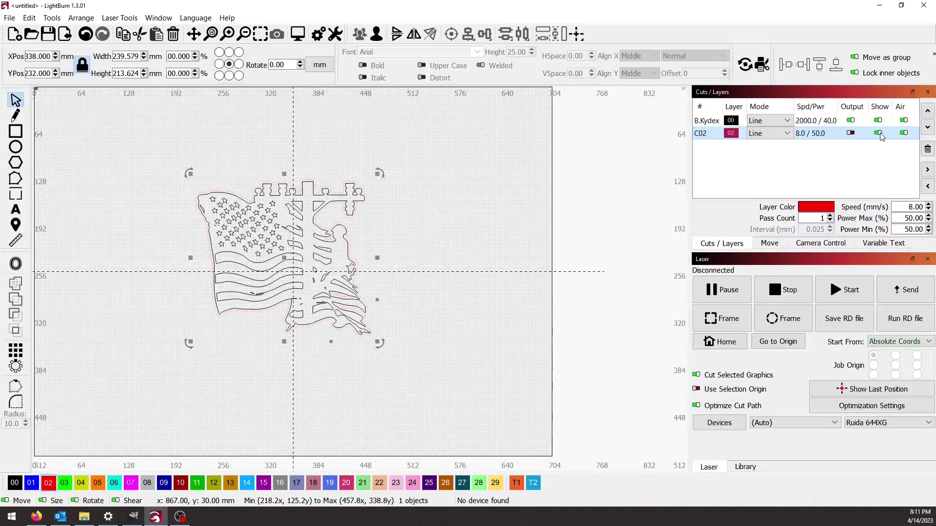
pyautogui.click(878, 133)
pyautogui.moveTo(138, 126); pyautogui.dragTo(467, 459)
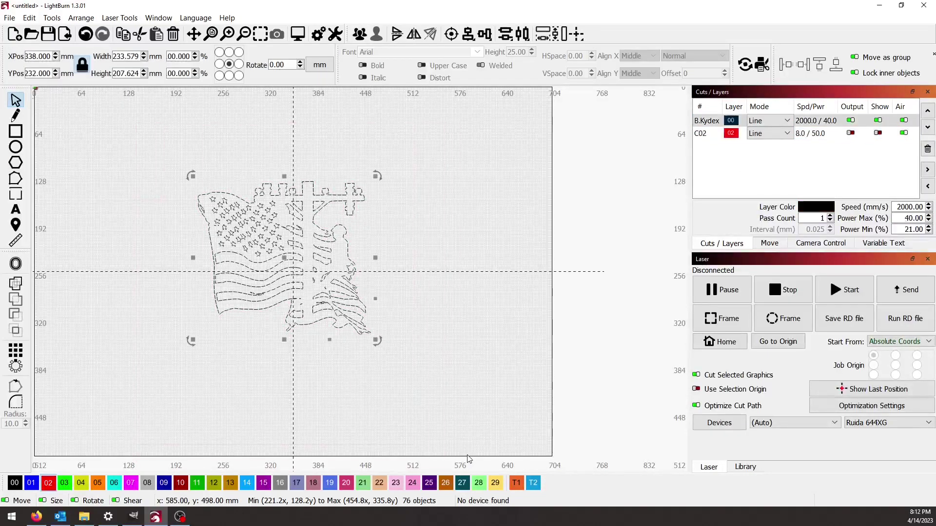
pyautogui.click(769, 121)
pyautogui.click(761, 129)
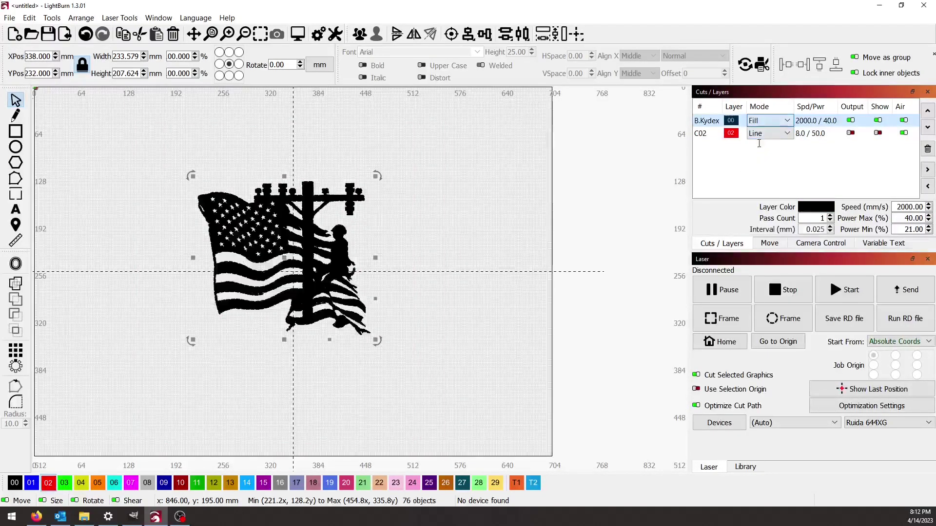
pyautogui.click(851, 133)
pyautogui.click(878, 134)
pyautogui.click(368, 285)
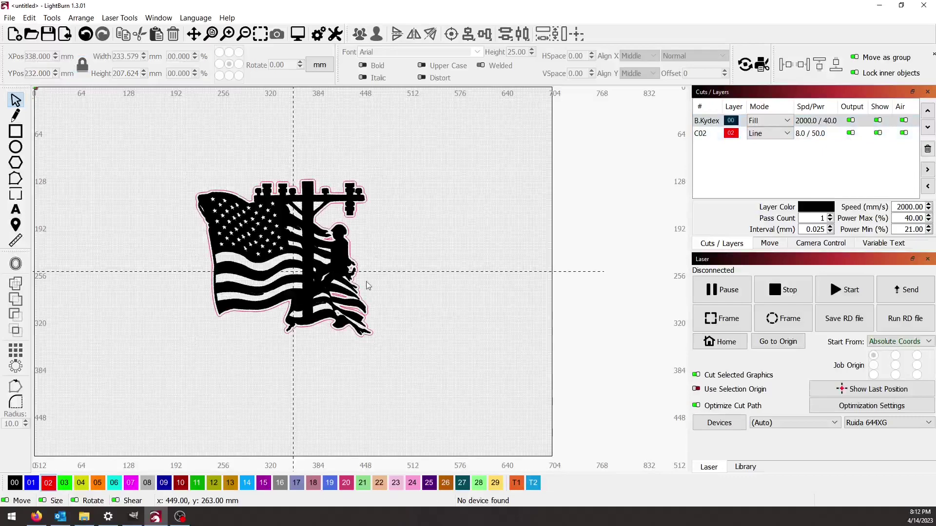
# - Draw a rectangle below the flag and size it to 70 × 18 mm with proportions unlocked
pyautogui.click(16, 132)
pyautogui.scroll(-2, 189, 174)
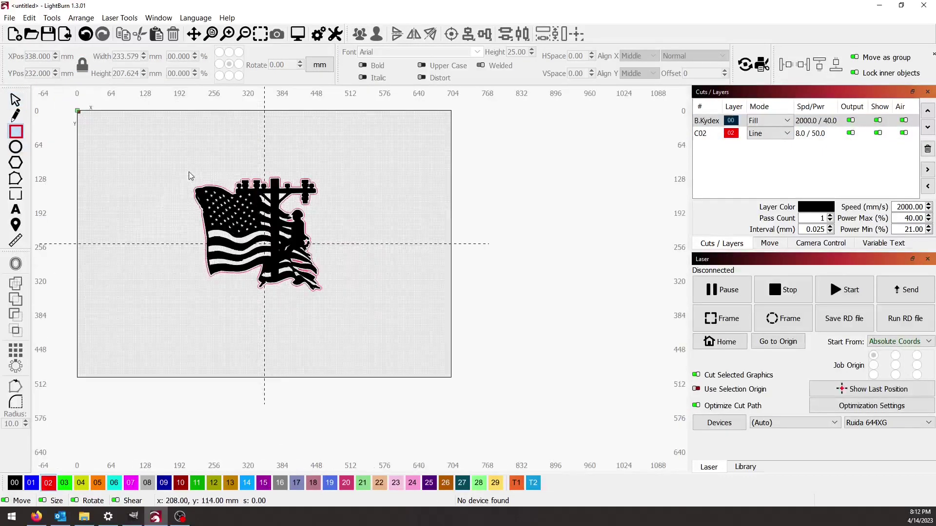
pyautogui.scroll(1, 264, 317)
pyautogui.moveTo(221, 320); pyautogui.dragTo(290, 293)
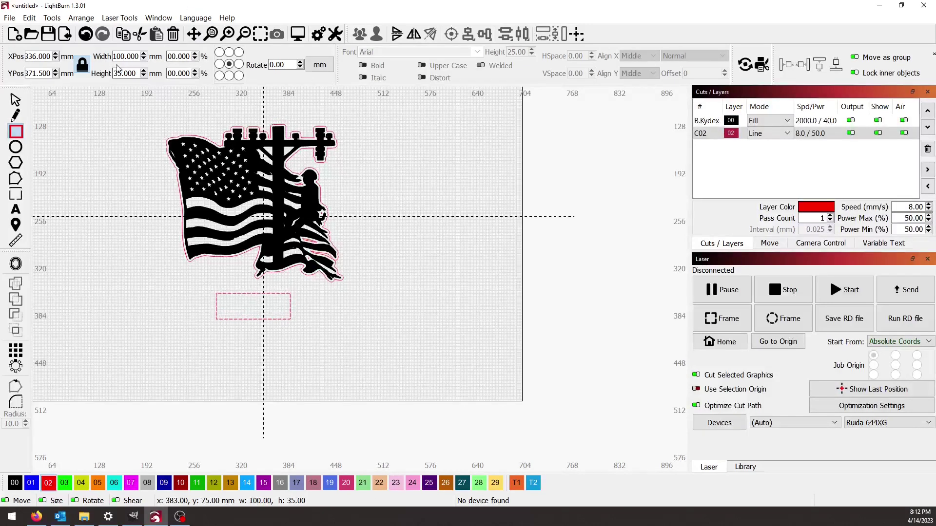
pyautogui.doubleClick(139, 57)
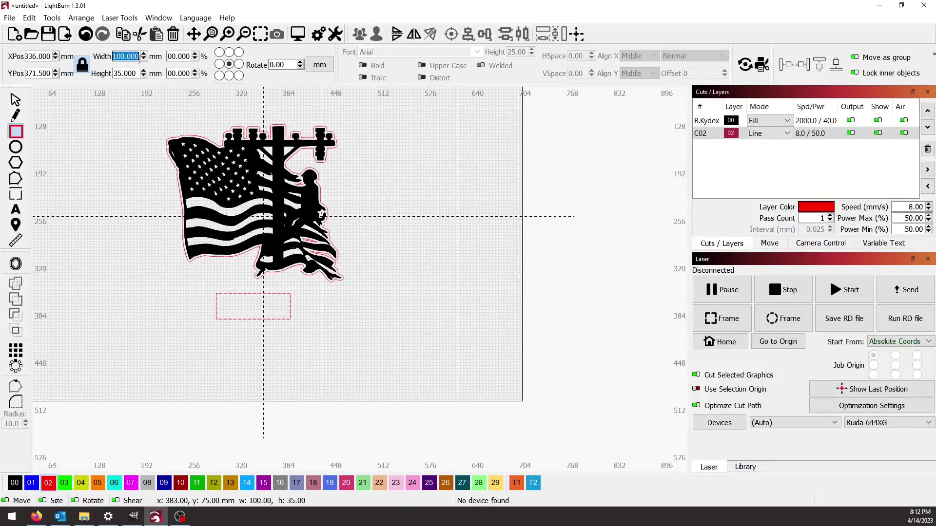
pyautogui.write('70')
pyautogui.press('Return')
pyautogui.doubleClick(129, 73)
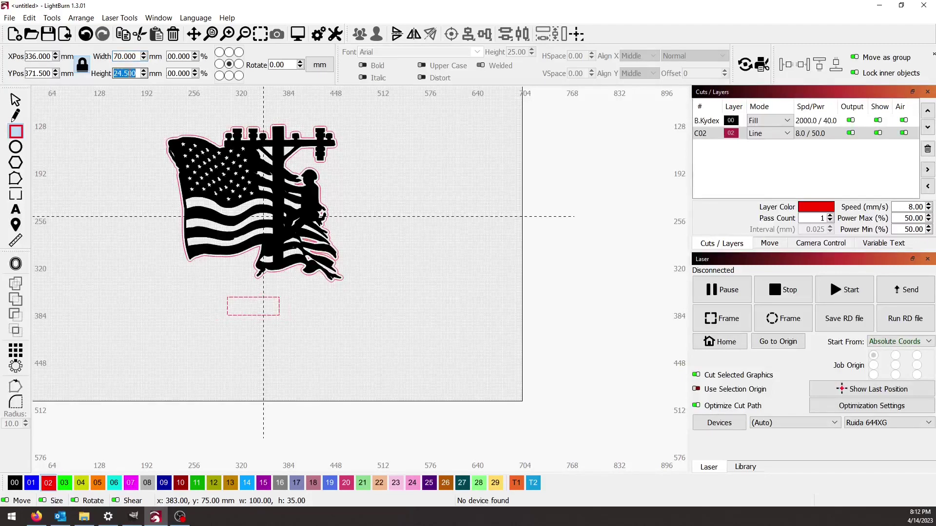
pyautogui.click(83, 67)
pyautogui.write('18')
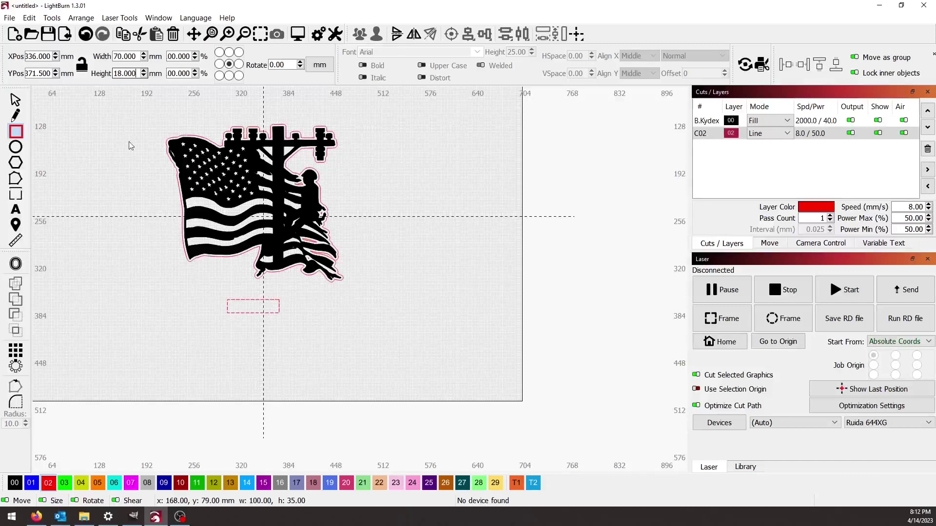
# - Undo a stray extra rectangle, select the flag design, and switch units to inches
pyautogui.moveTo(146, 105); pyautogui.dragTo(388, 261)
pyautogui.hotkey('ctrl', 'z')
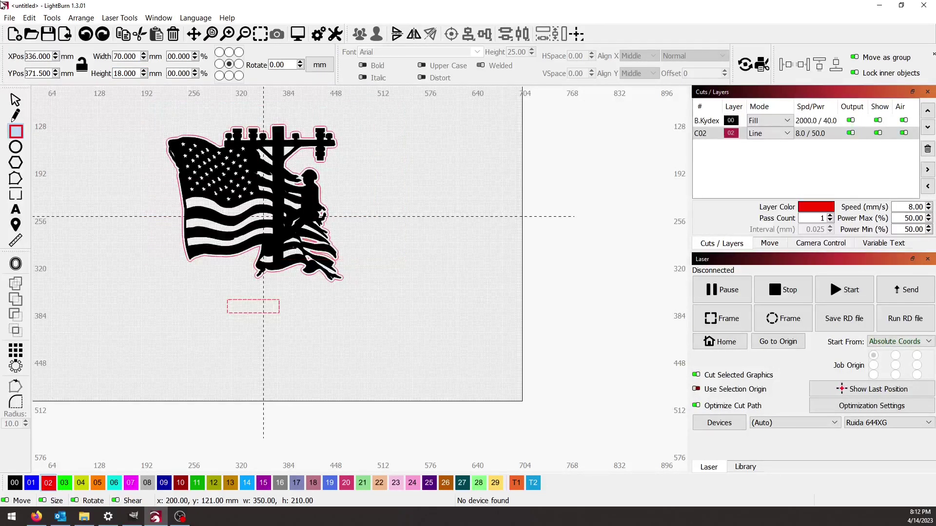
pyautogui.click(15, 100)
pyautogui.moveTo(115, 103); pyautogui.dragTo(390, 276)
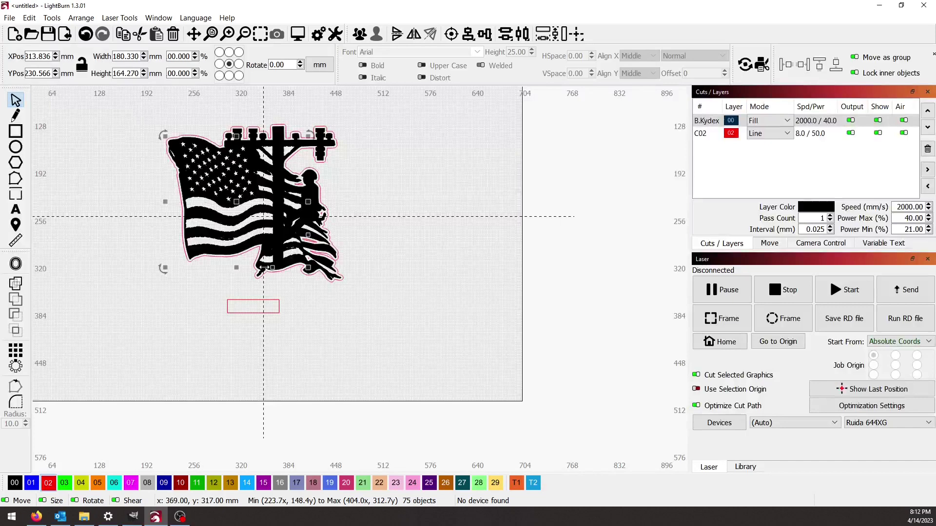
pyautogui.click(319, 65)
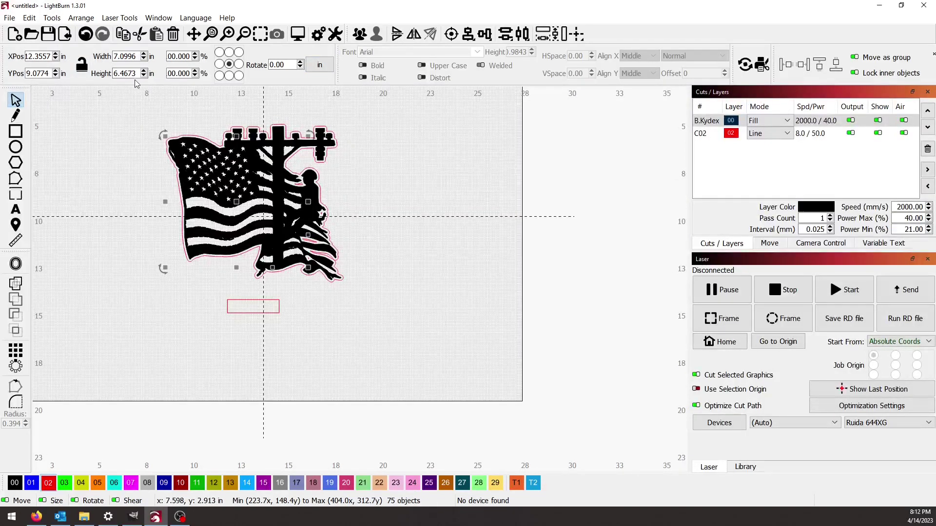
pyautogui.doubleClick(134, 74)
# - Move the rectangle up into the outline's base and centre it horizontally on the offset outline
pyautogui.click(267, 300)
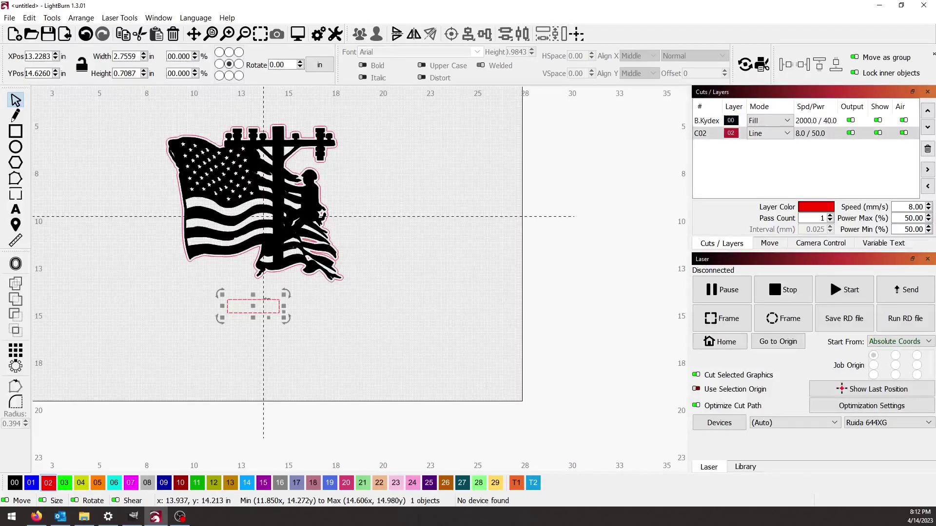
pyautogui.moveTo(253, 306); pyautogui.dragTo(248, 277)
pyautogui.scroll(5, 267, 277)
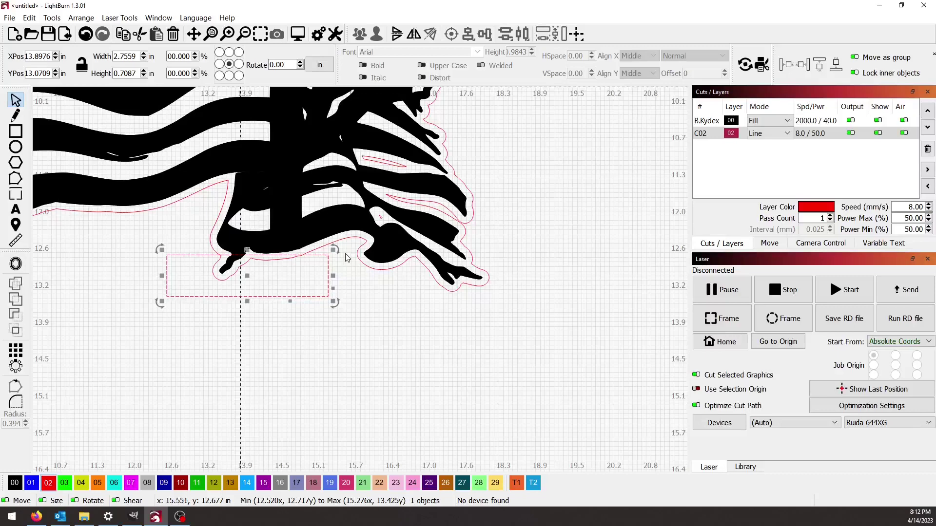
pyautogui.keyDown('shift'); pyautogui.click(349, 239); pyautogui.keyUp('shift')
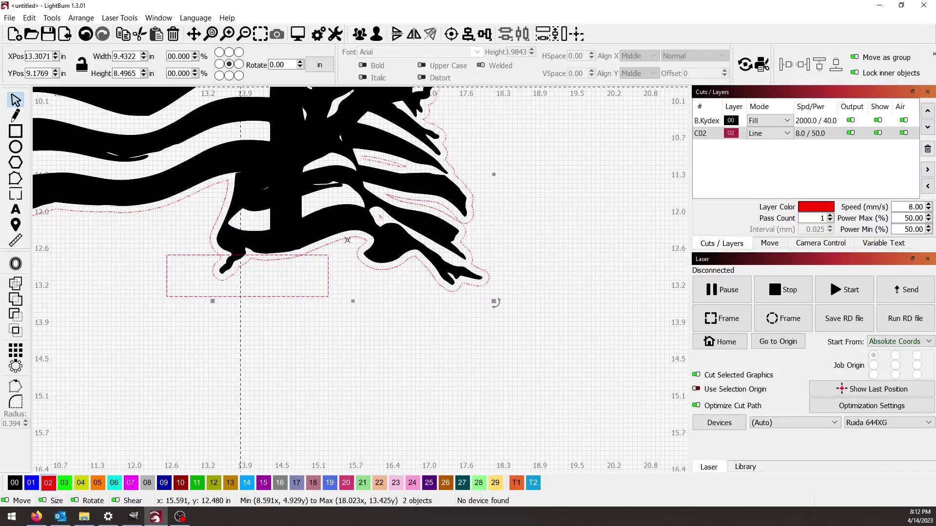
pyautogui.scroll(-4, 302, 304)
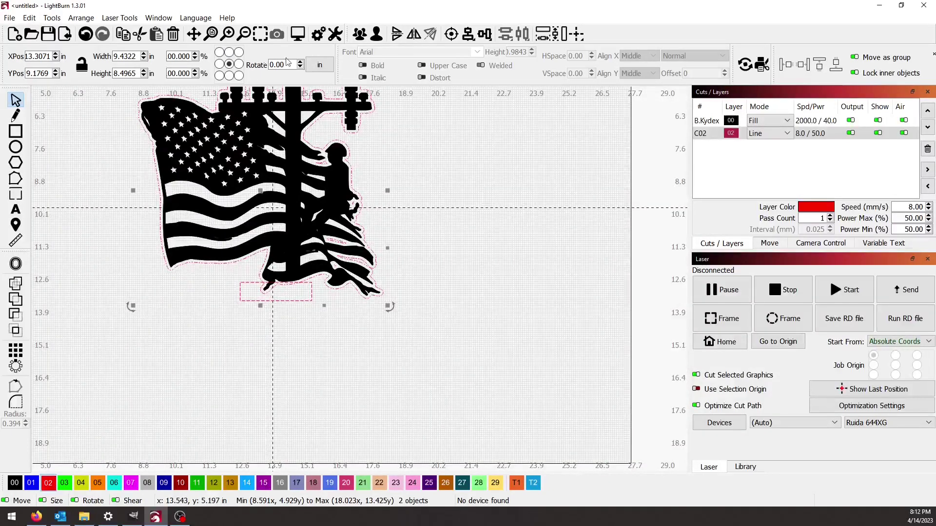
pyautogui.click(468, 35)
pyautogui.click(494, 61)
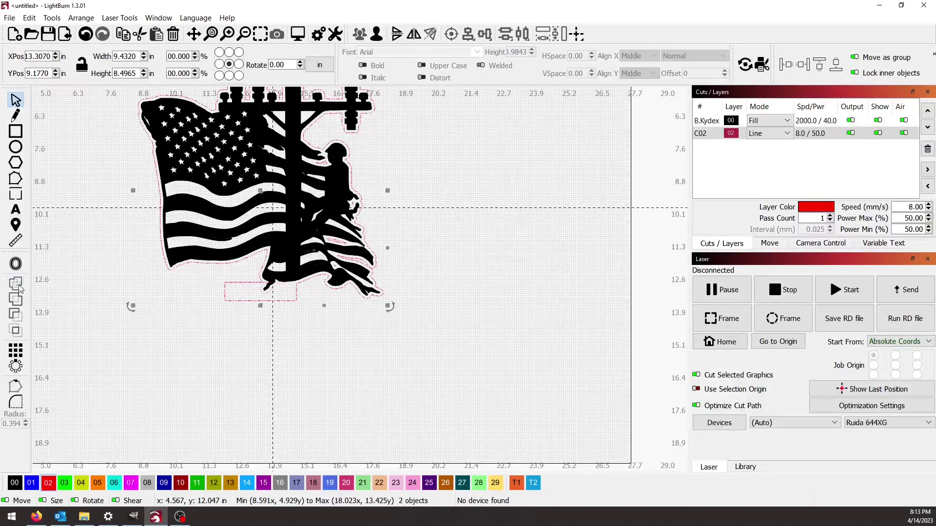
# - Select the pink offset outline and inspect its nodes in Edit Nodes mode
pyautogui.click(269, 316)
pyautogui.scroll(5, 245, 294)
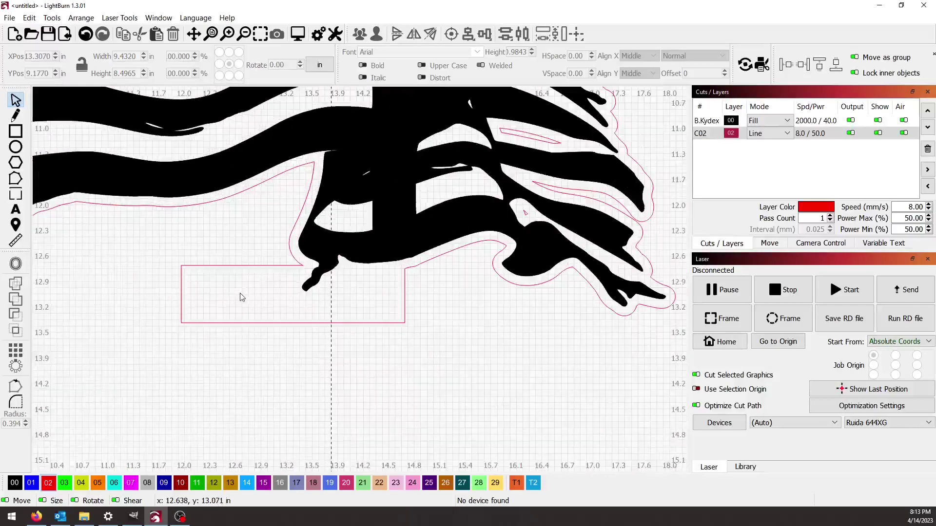
pyautogui.click(201, 266)
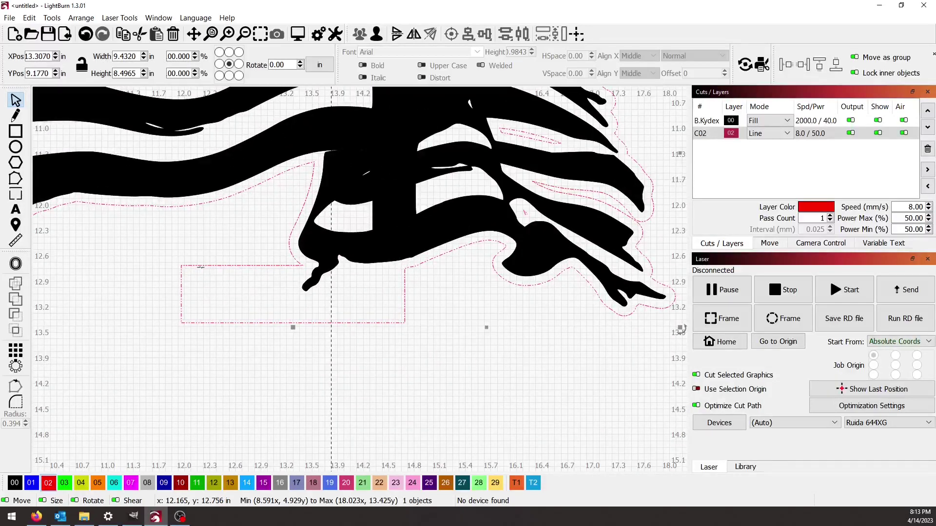
pyautogui.click(16, 178)
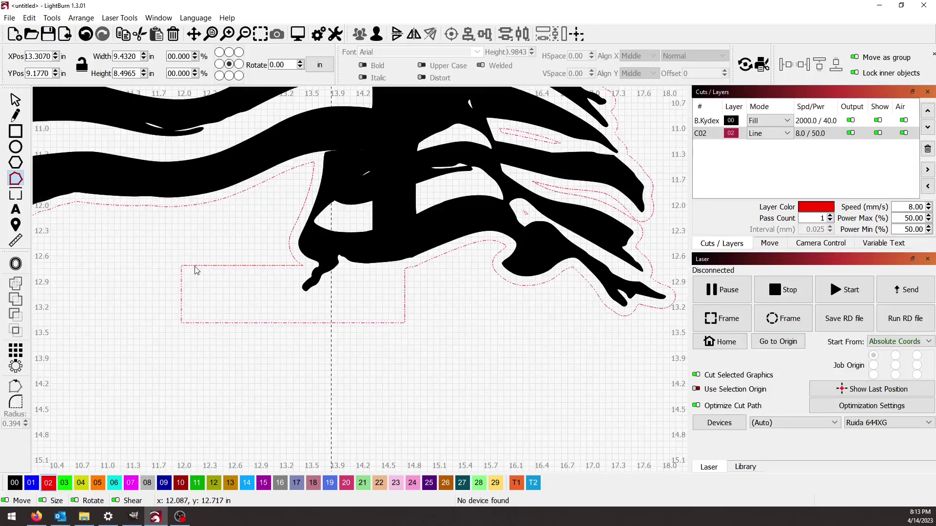
pyautogui.press('Escape')
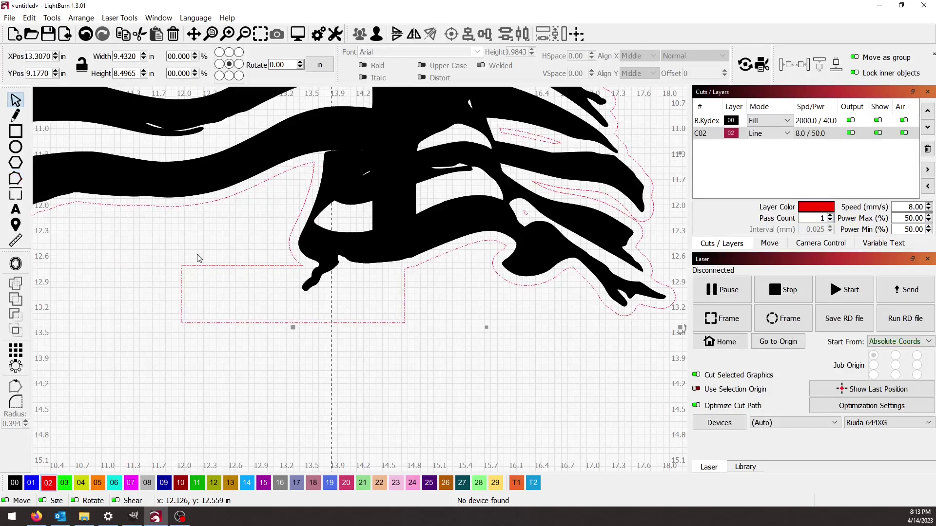
pyautogui.press('Escape')
# - Lock the cut outline with its tab, then open it for node editing
pyautogui.rightClick(200, 266)
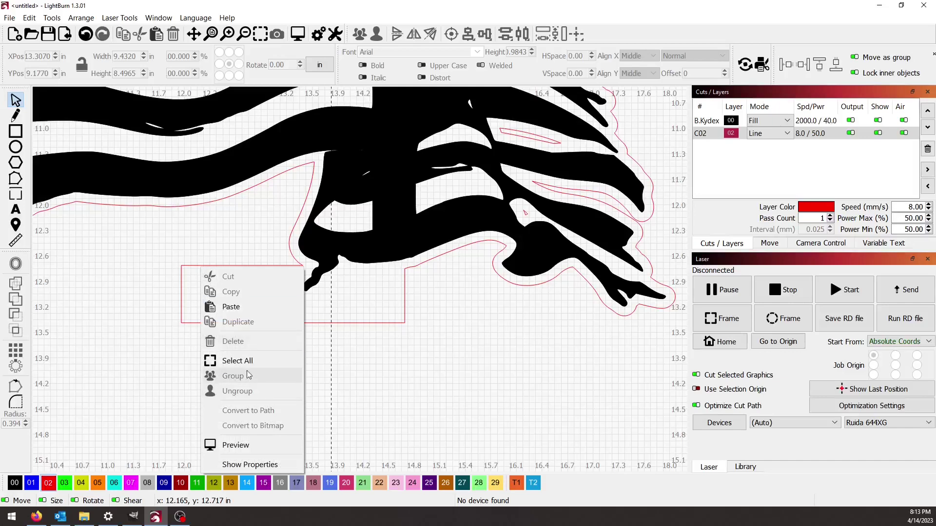
pyautogui.click(254, 287)
pyautogui.click(182, 266)
pyautogui.rightClick(182, 265)
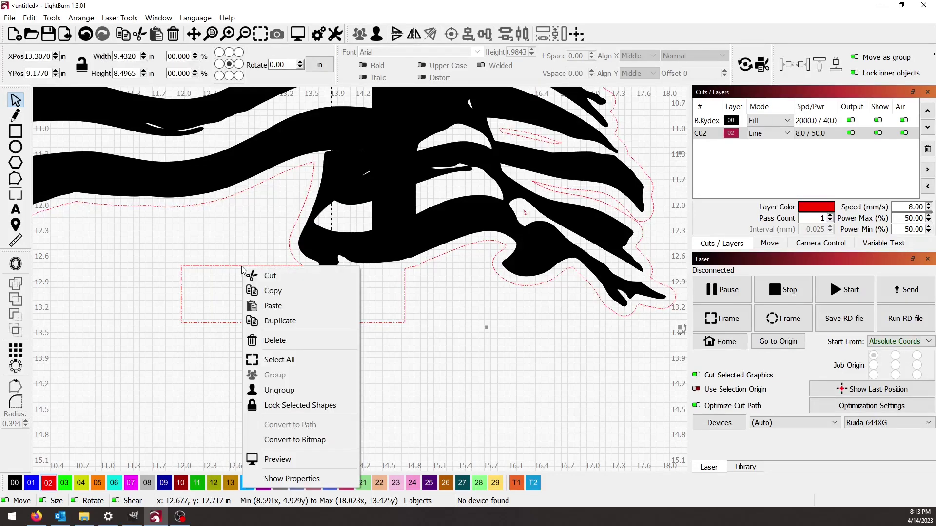
pyautogui.click(272, 406)
pyautogui.click(173, 272)
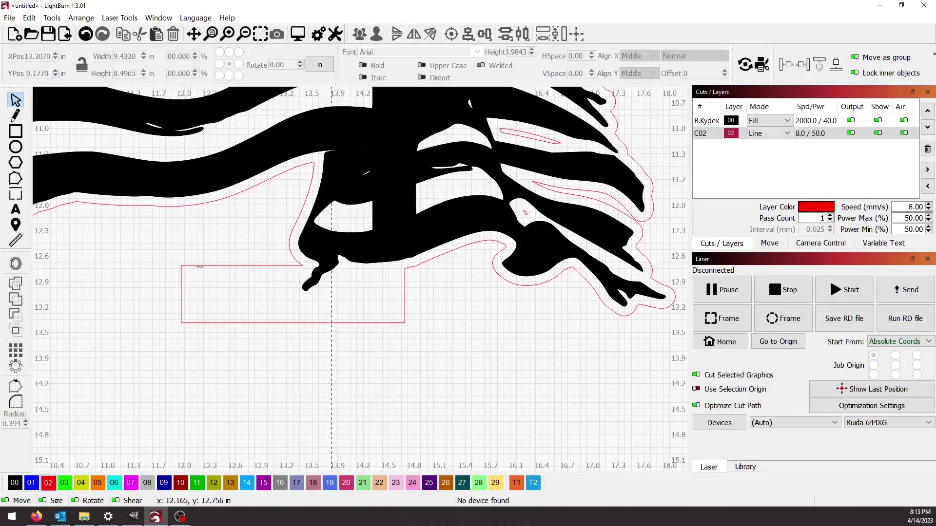
pyautogui.click(16, 179)
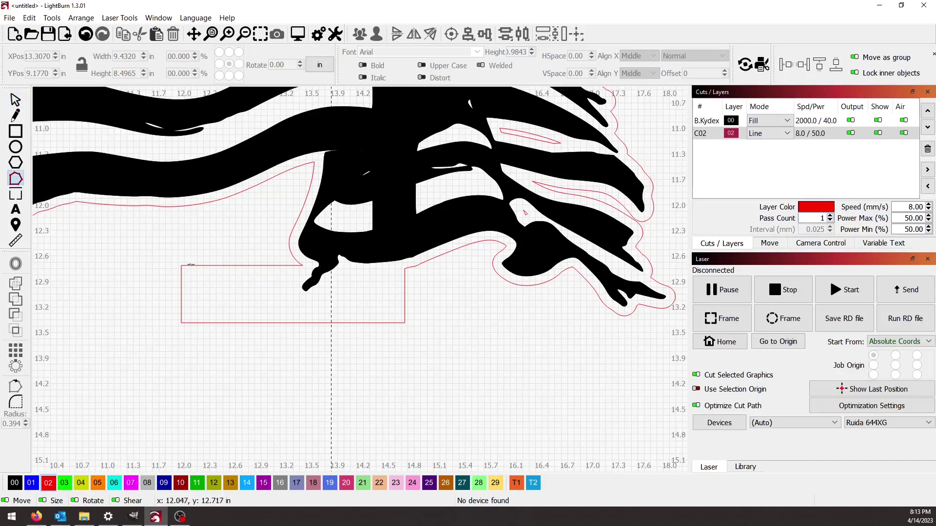
pyautogui.click(194, 266)
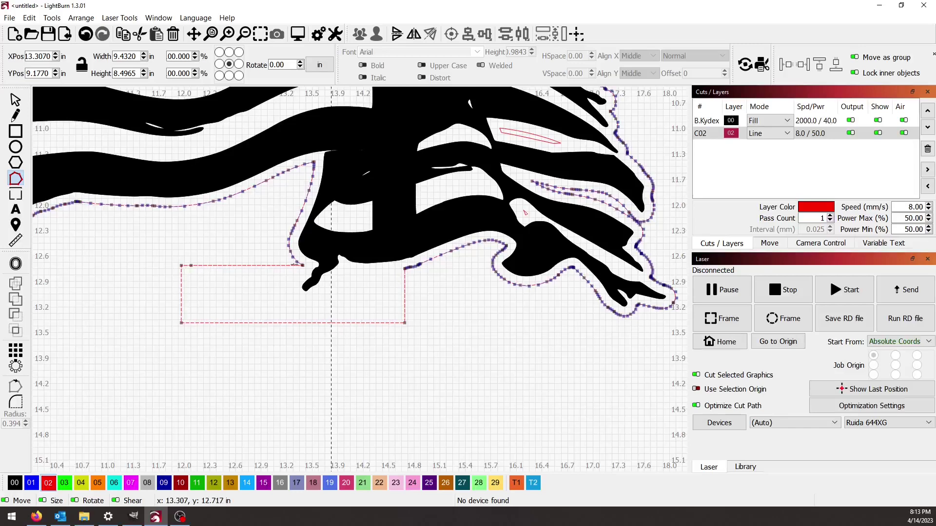
# - Delete the offset nodes along the flag's lower left so the tab slopes into the outline
pyautogui.click(16, 100)
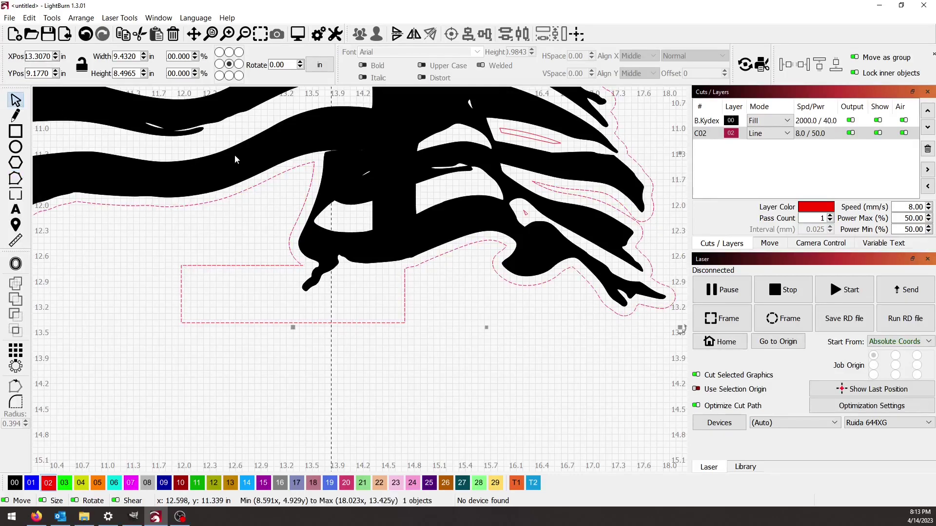
pyautogui.click(218, 272)
pyautogui.click(215, 266)
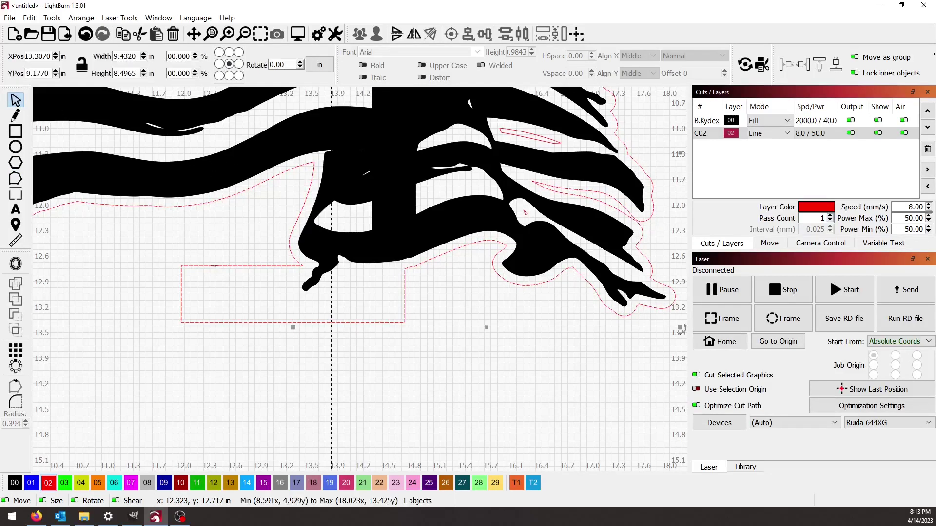
pyautogui.click(16, 179)
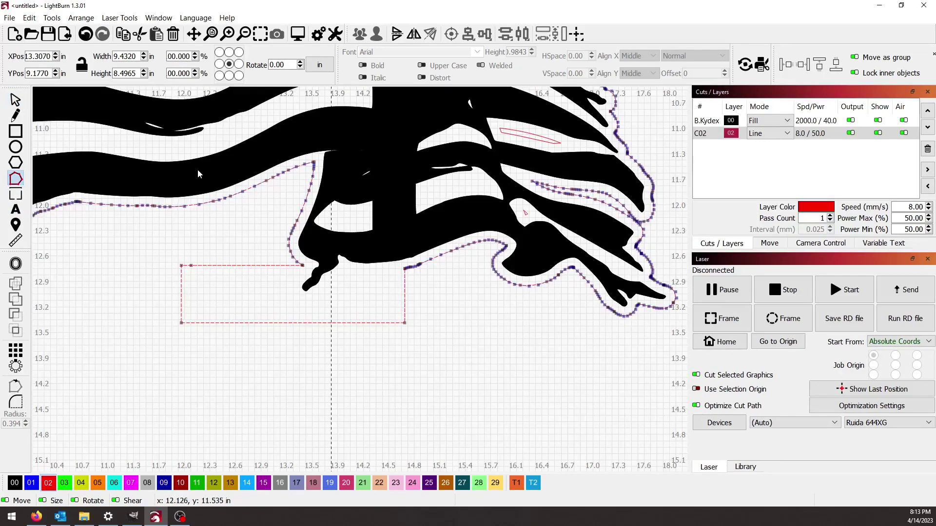
pyautogui.moveTo(172, 113); pyautogui.dragTo(351, 260)
pyautogui.press('Delete')
pyautogui.press('Delete')
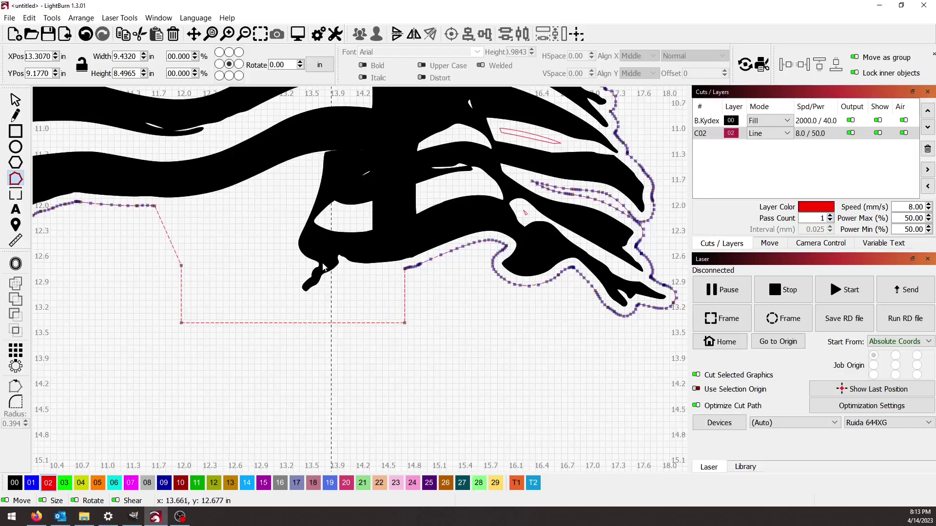
pyautogui.scroll(-6, 367, 261)
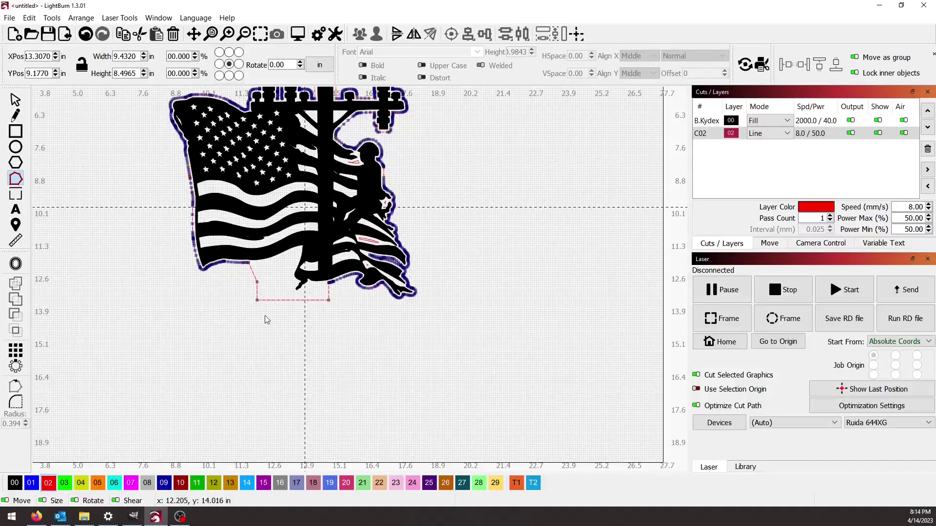
pyautogui.scroll(-2, 247, 317)
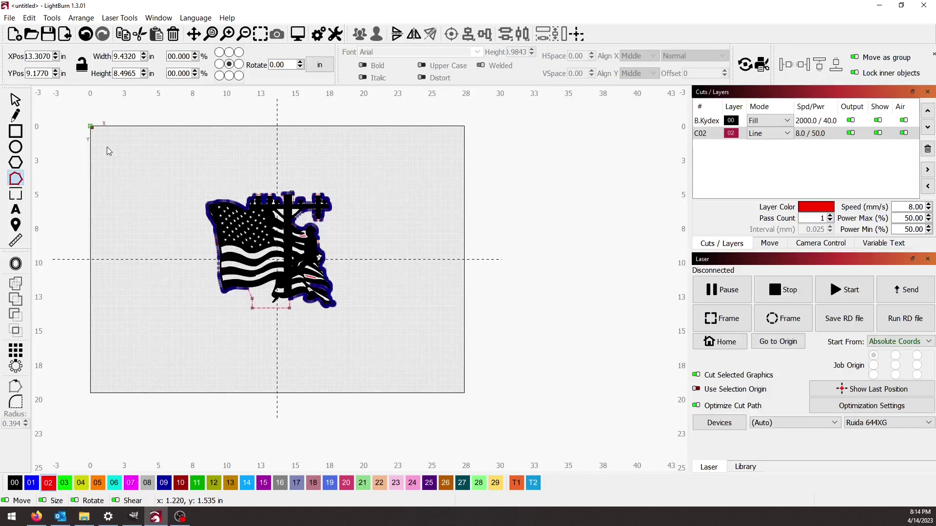
# - Turn off output for the C02 outline layer and hide it
pyautogui.click(15, 100)
pyautogui.hotkey('ctrl', 'a')
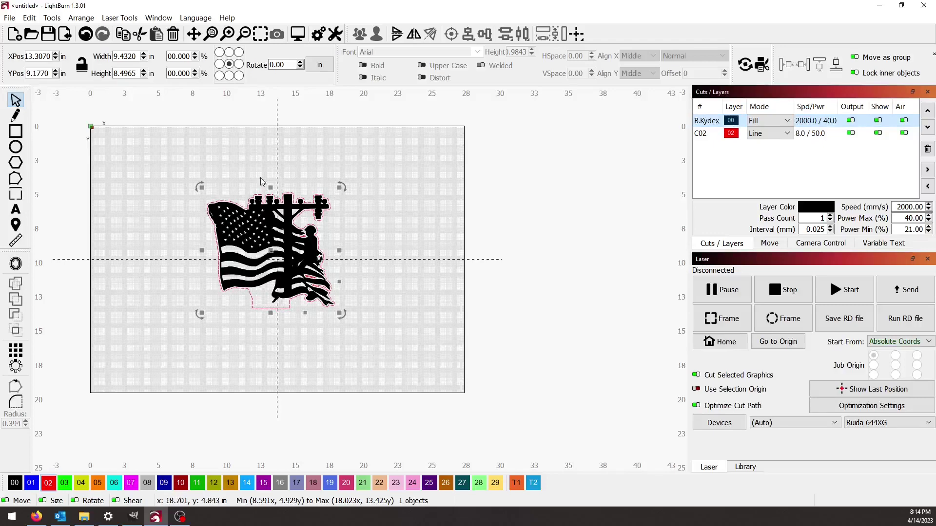
pyautogui.click(850, 133)
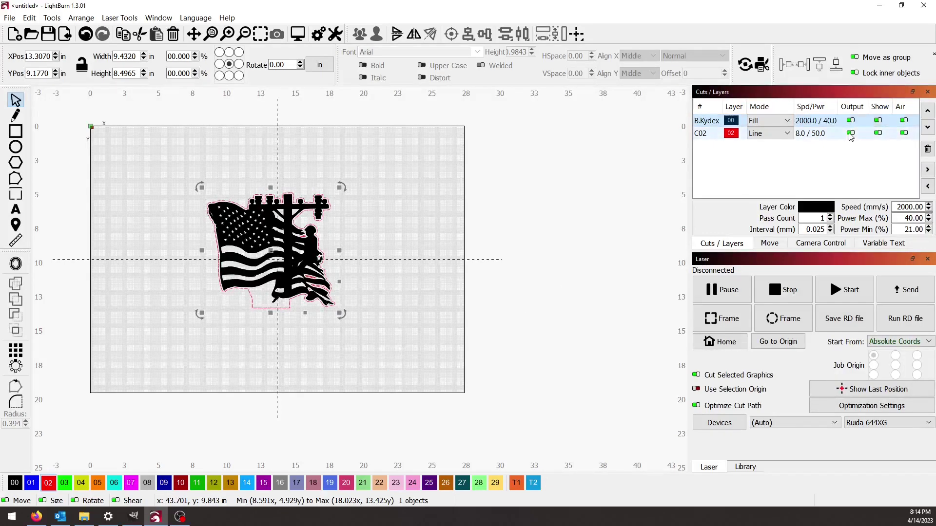
pyautogui.click(875, 138)
# - Move only the flag graphic onto the blue 01 fill layer
pyautogui.click(364, 230)
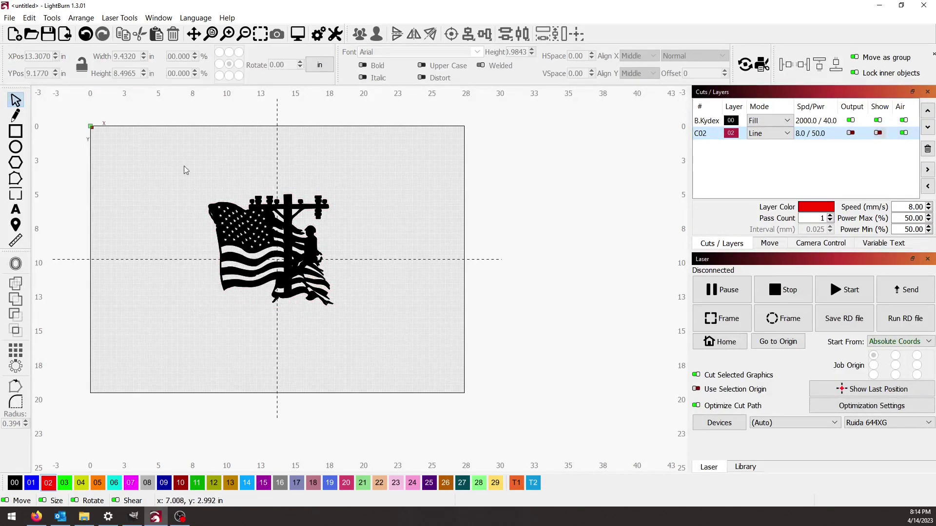
pyautogui.moveTo(177, 151); pyautogui.dragTo(512, 378)
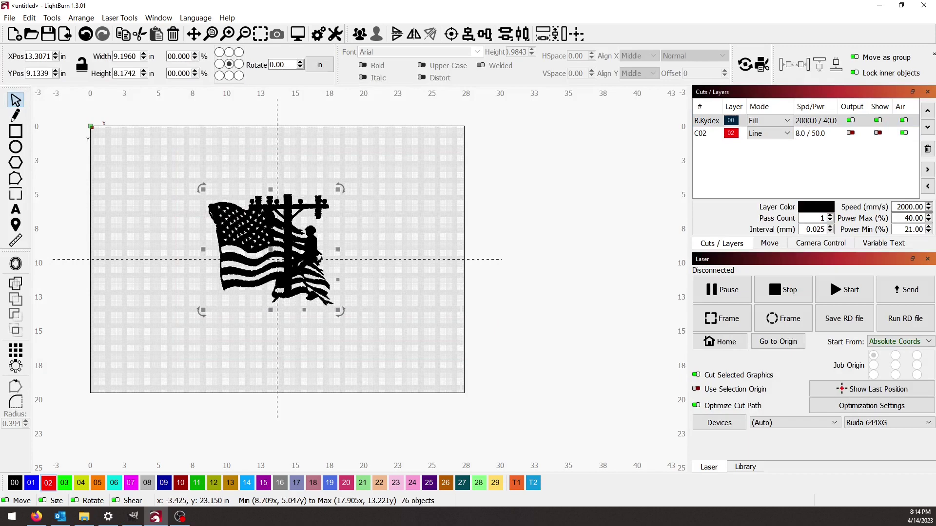
pyautogui.click(32, 482)
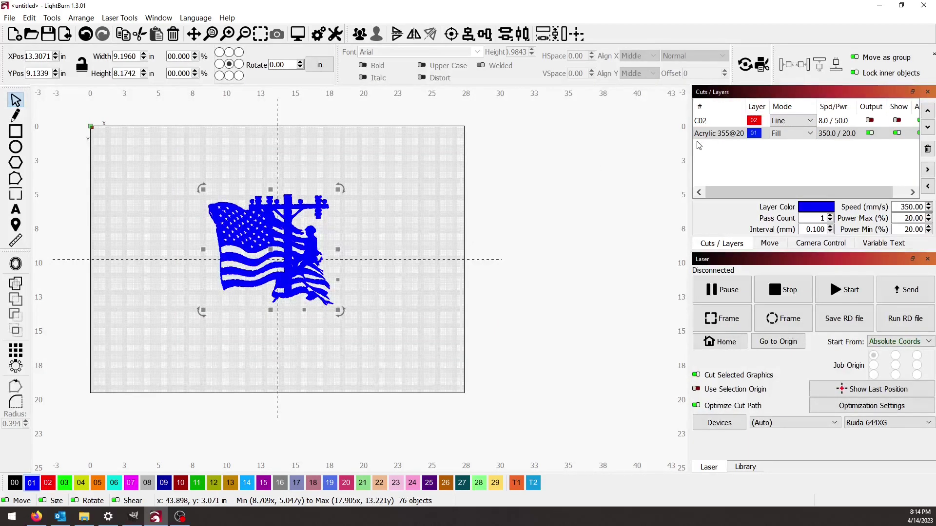
pyautogui.click(712, 139)
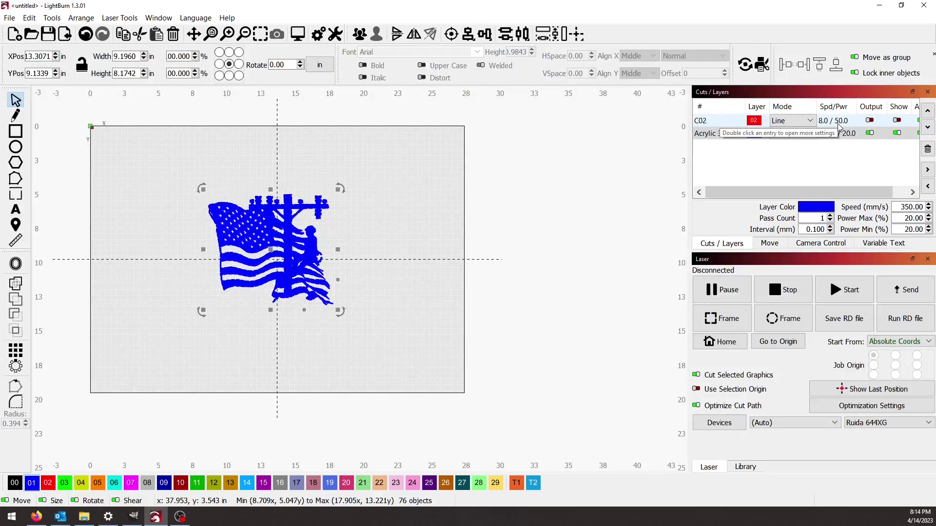
# - Re-enable C02 output and visibility, then select the flag with its cut outline
pyautogui.click(869, 120)
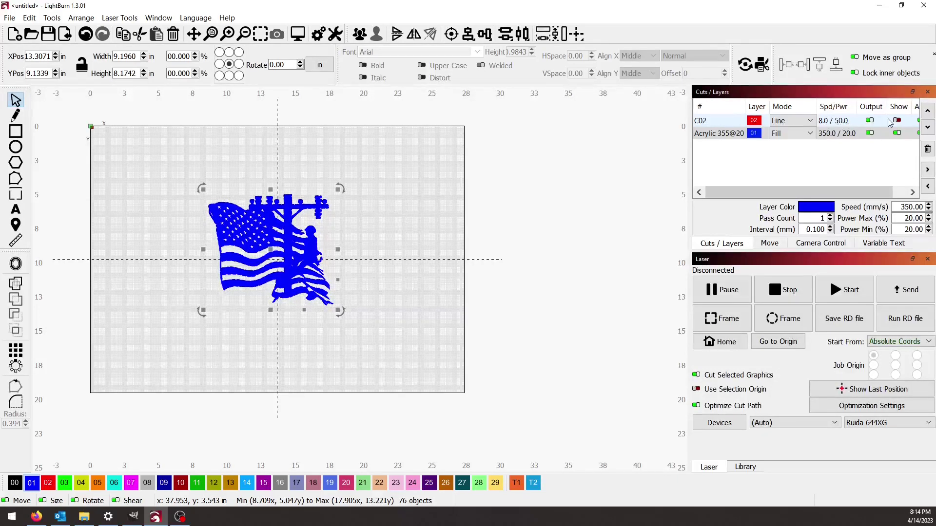
pyautogui.click(896, 121)
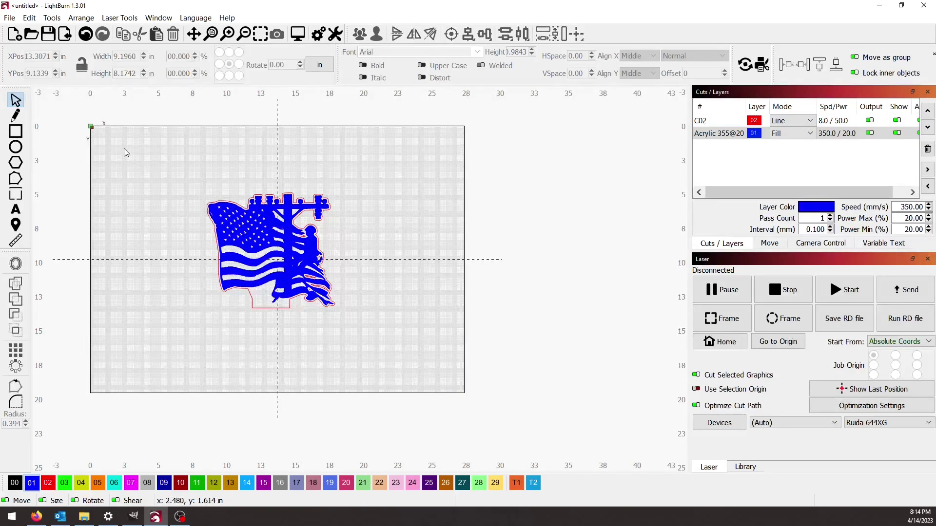
pyautogui.moveTo(123, 149); pyautogui.dragTo(416, 382)
pyautogui.scroll(2, 219, 303)
pyautogui.scroll(2, 220, 303)
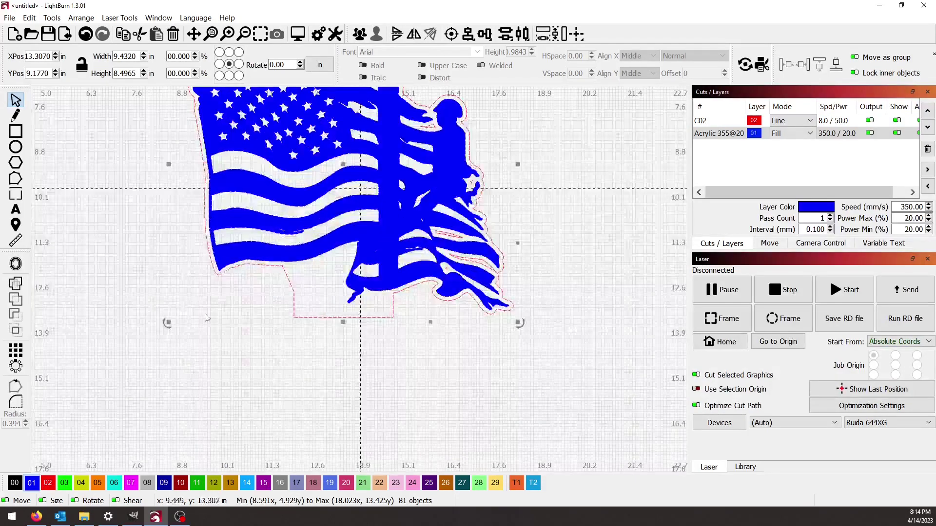
pyautogui.scroll(2, 414, 246)
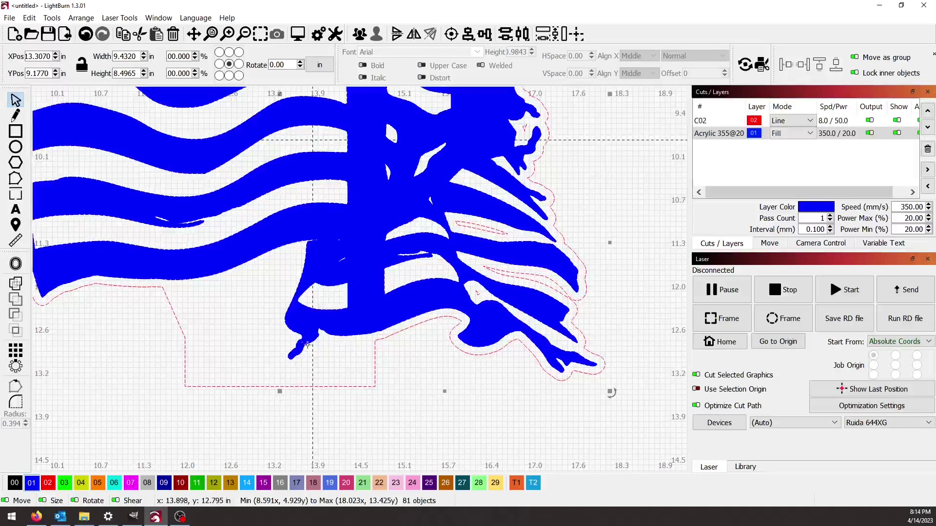
pyautogui.scroll(-5, 280, 353)
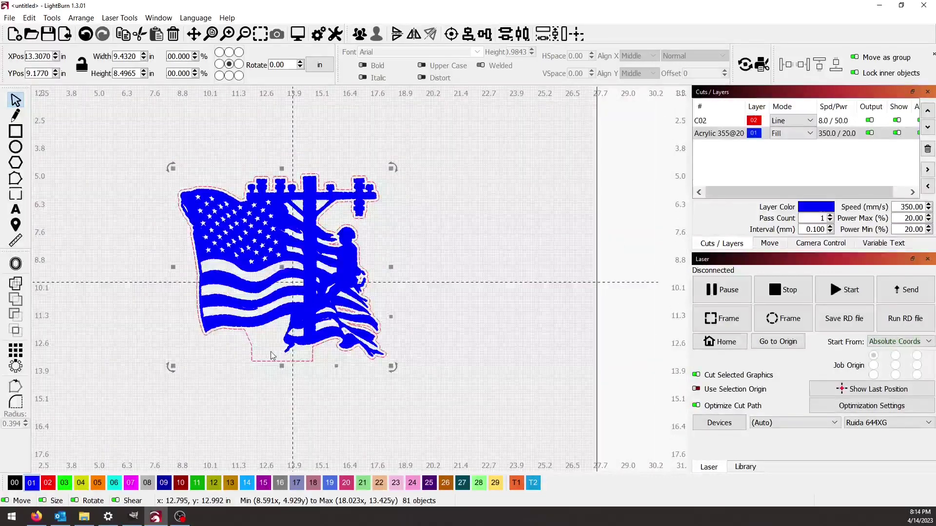
# - Show the Art Library panel from the Window menu and load the LED collection
pyautogui.click(115, 22)
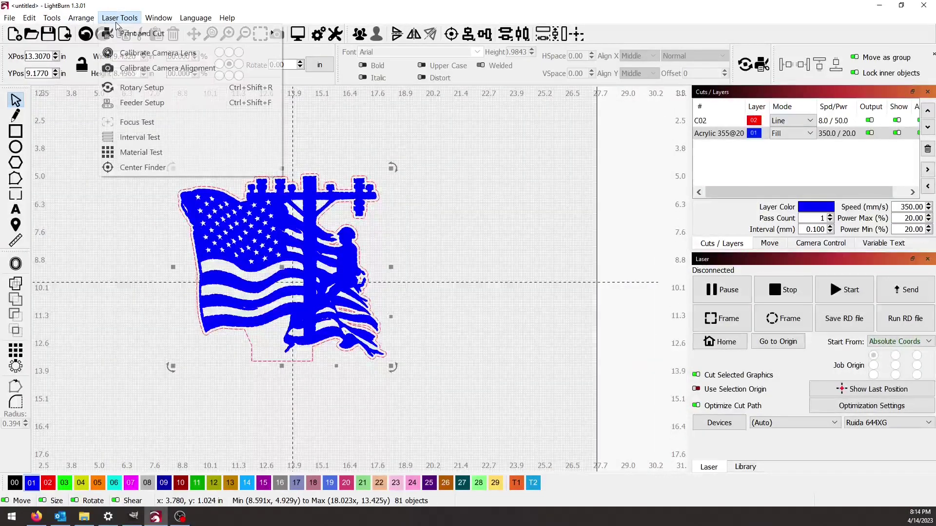
pyautogui.press('Escape')
pyautogui.click(156, 19)
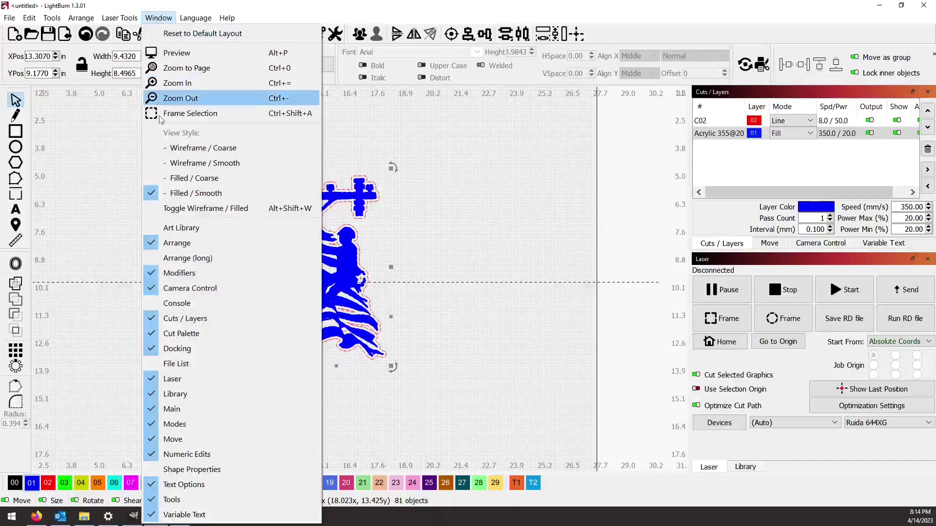
pyautogui.click(169, 227)
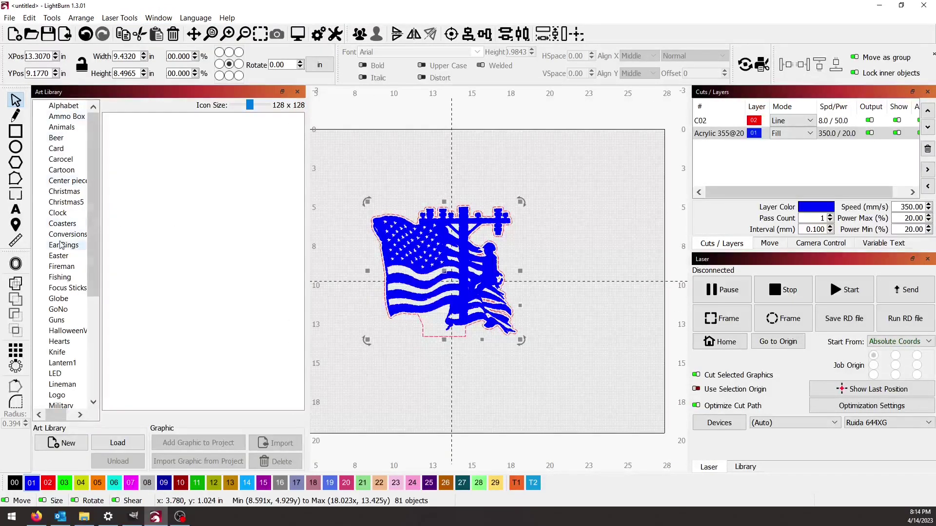
pyautogui.click(56, 376)
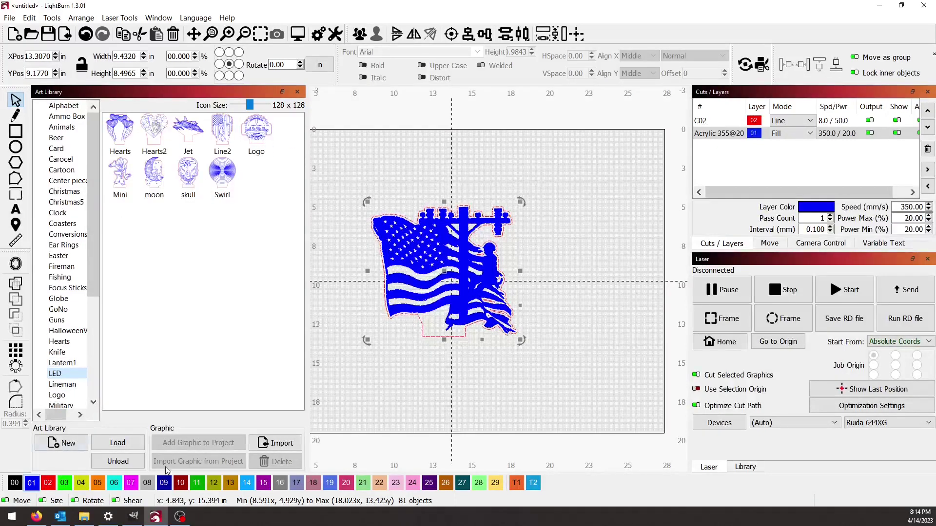
# - Import the selected flag and outline into the library as the graphic 'Line3'
pyautogui.click(629, 279)
pyautogui.moveTo(361, 159); pyautogui.dragTo(568, 387)
pyautogui.click(175, 461)
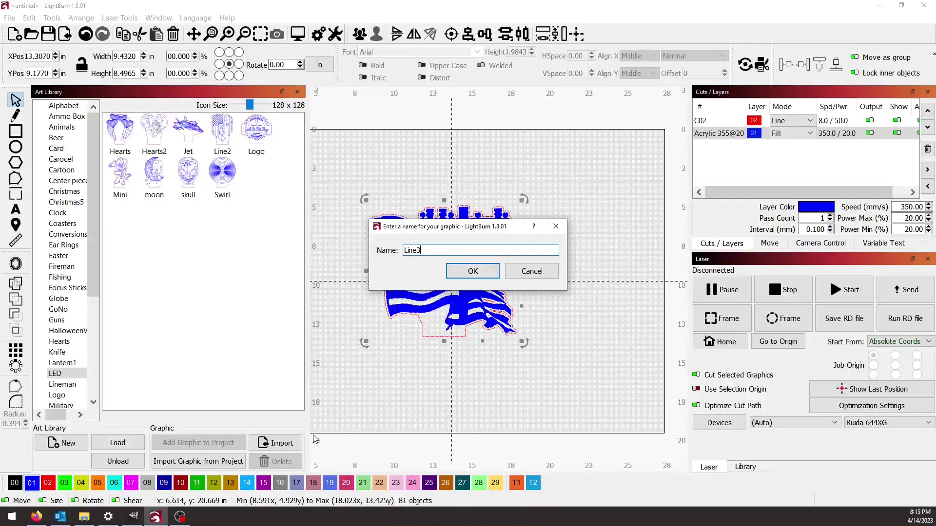
pyautogui.click(473, 272)
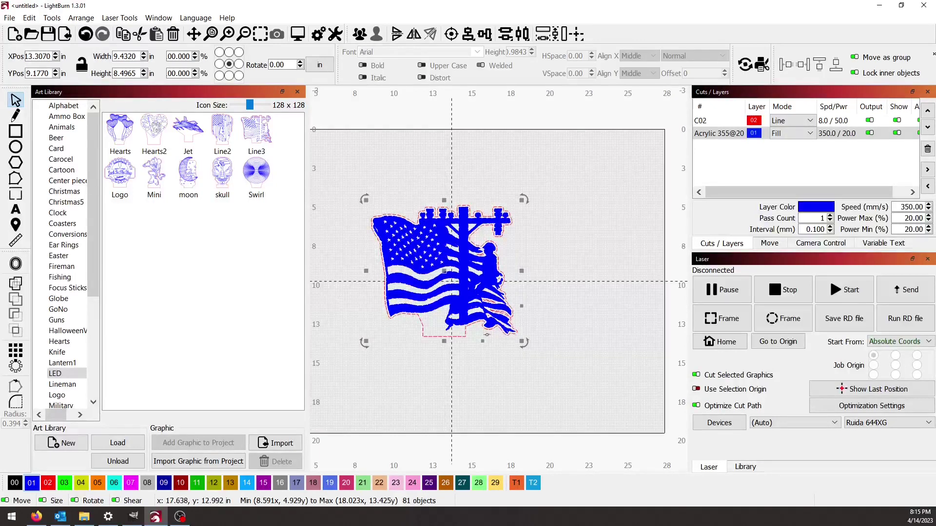
pyautogui.click(582, 242)
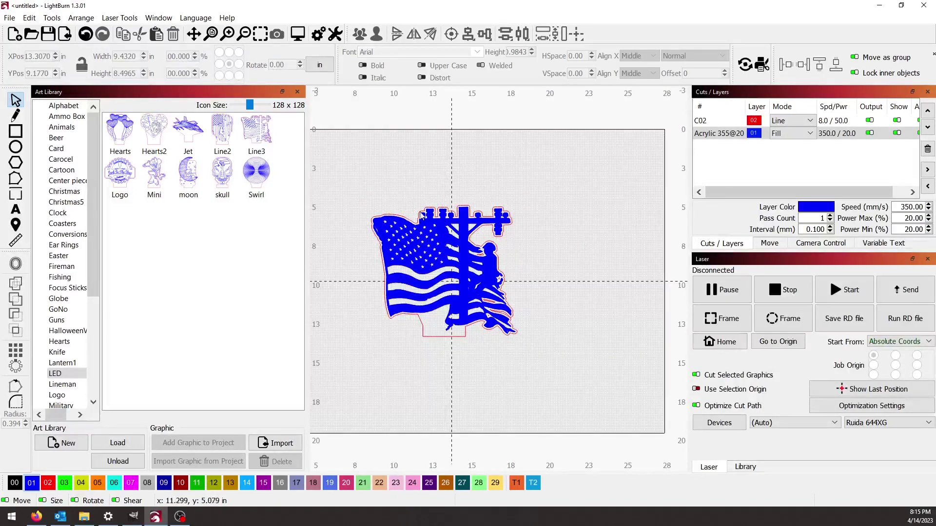